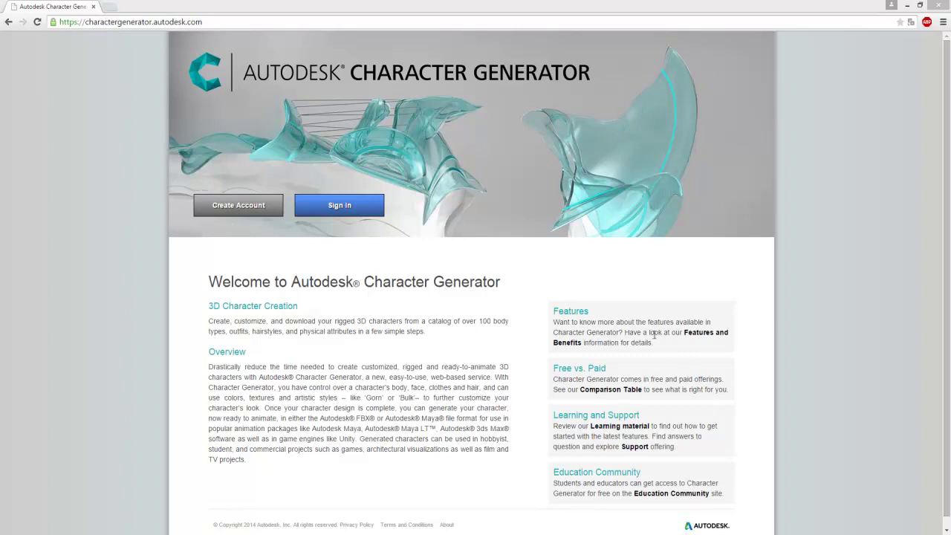
- Fill in the Autodesk account sign-up form, ticking the e-mail and personal-data consent boxes
double_click(279, 248)
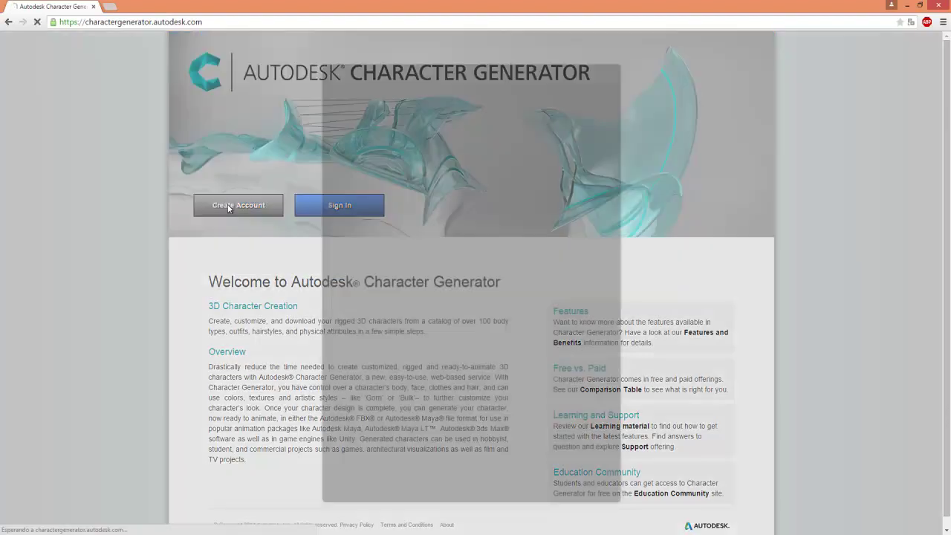
click(230, 208)
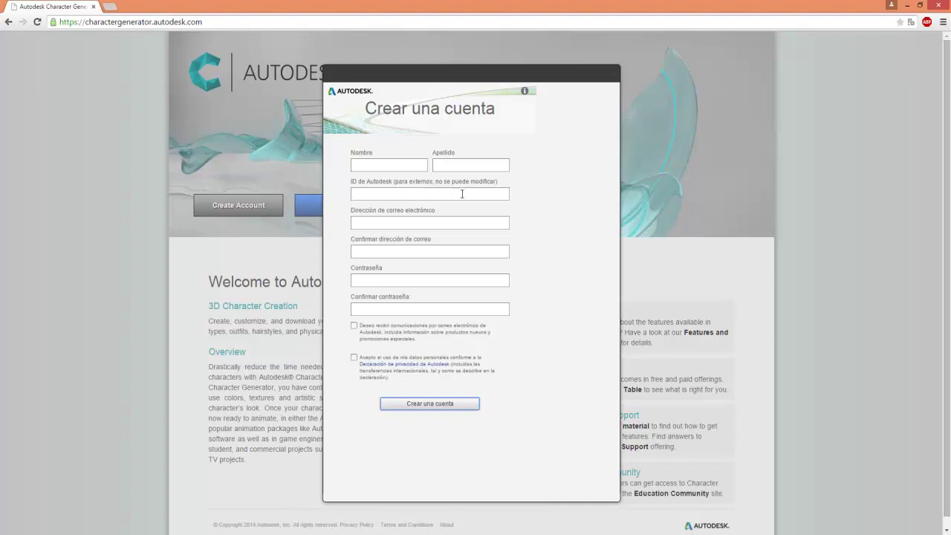
click(411, 252)
click(354, 326)
click(354, 357)
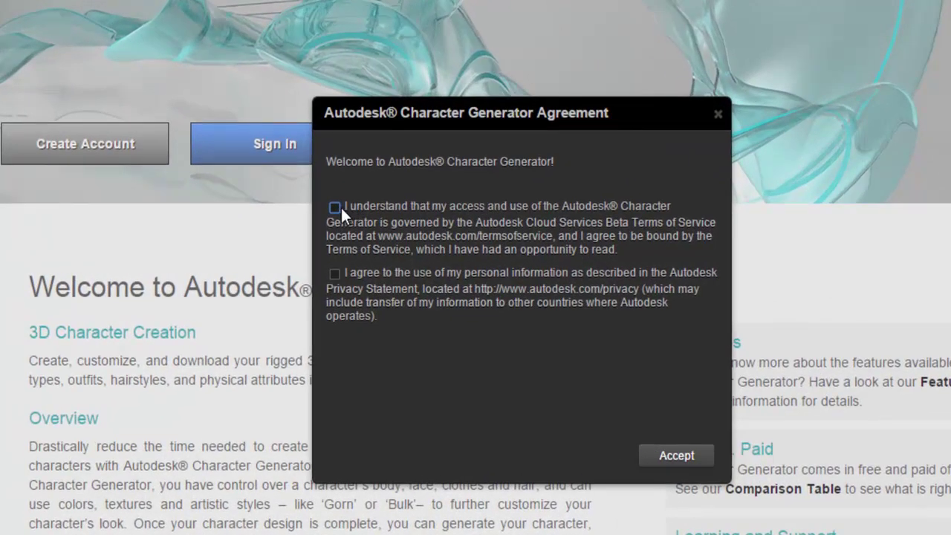
- Agree to the terms of service and privacy statement and accept the Character Generator Agreement
click(335, 207)
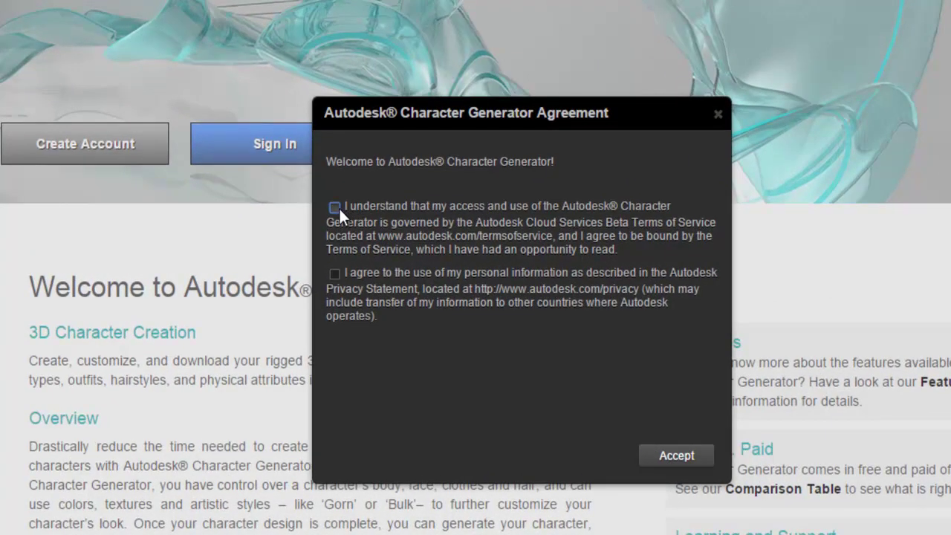
click(335, 274)
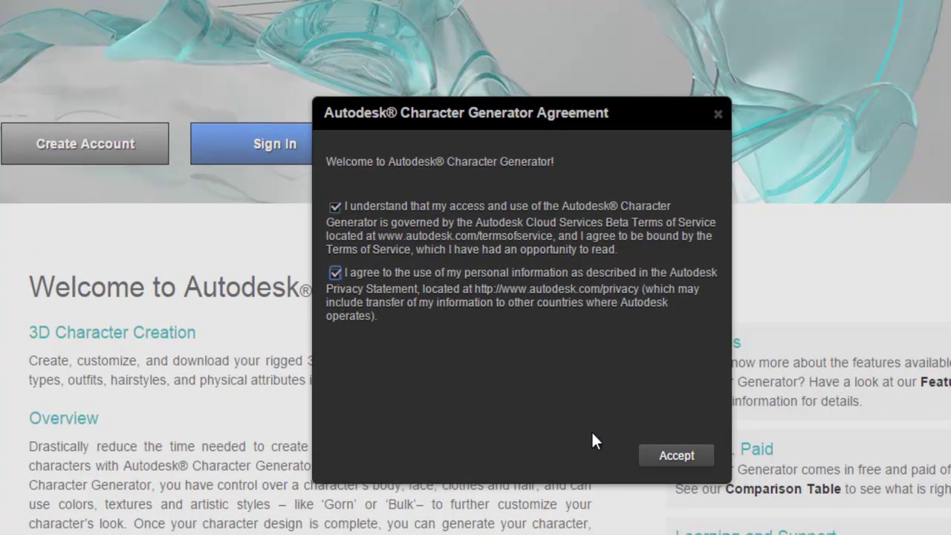
click(678, 456)
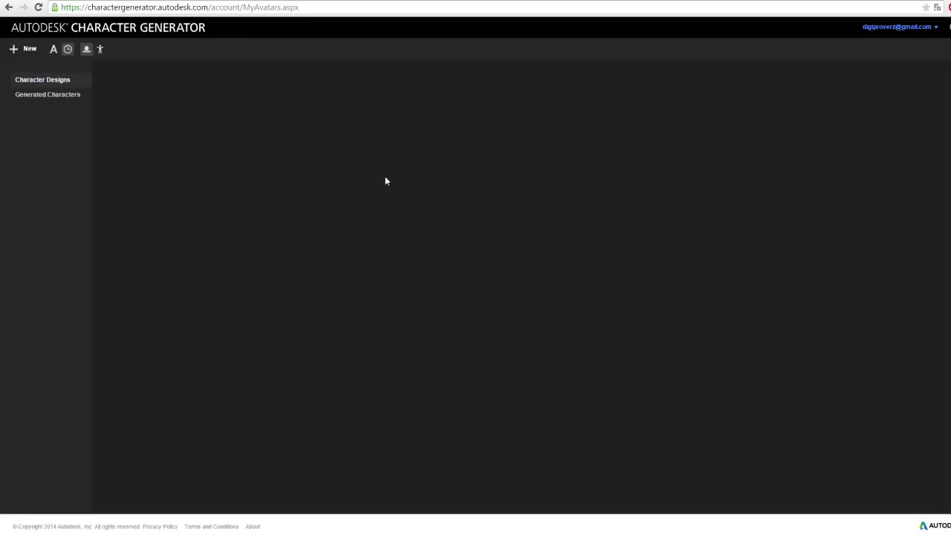
- Start a new character design from the My Avatars toolbar
click(28, 52)
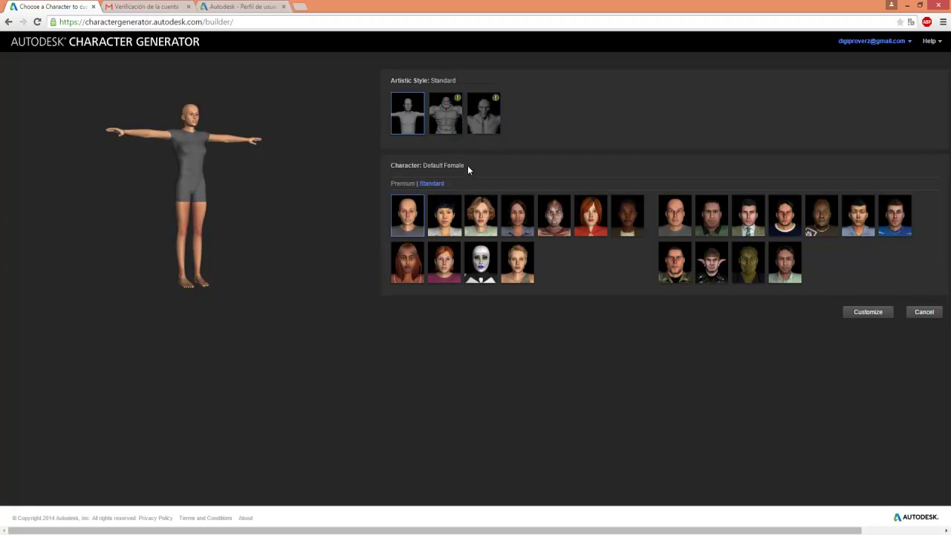
- Compare the Premium and Standard character sets
click(433, 185)
click(403, 183)
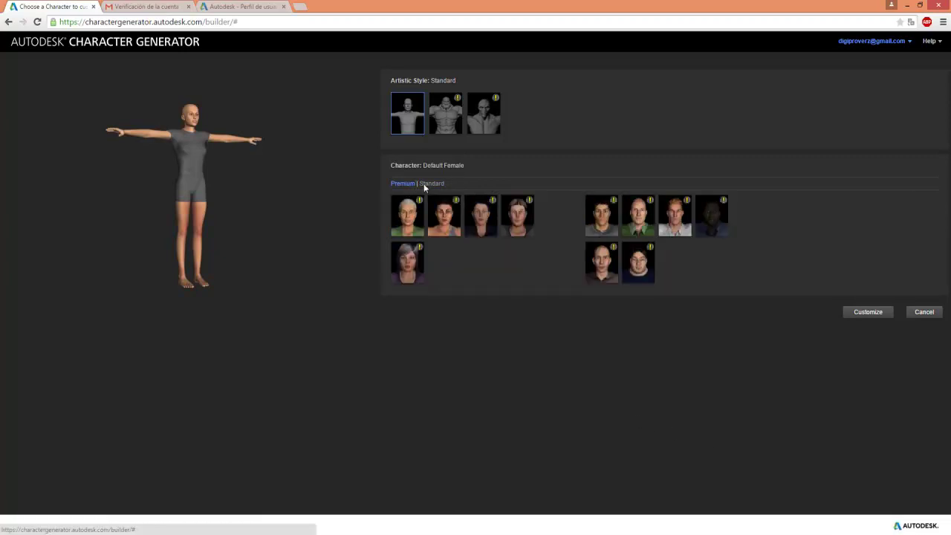
click(425, 187)
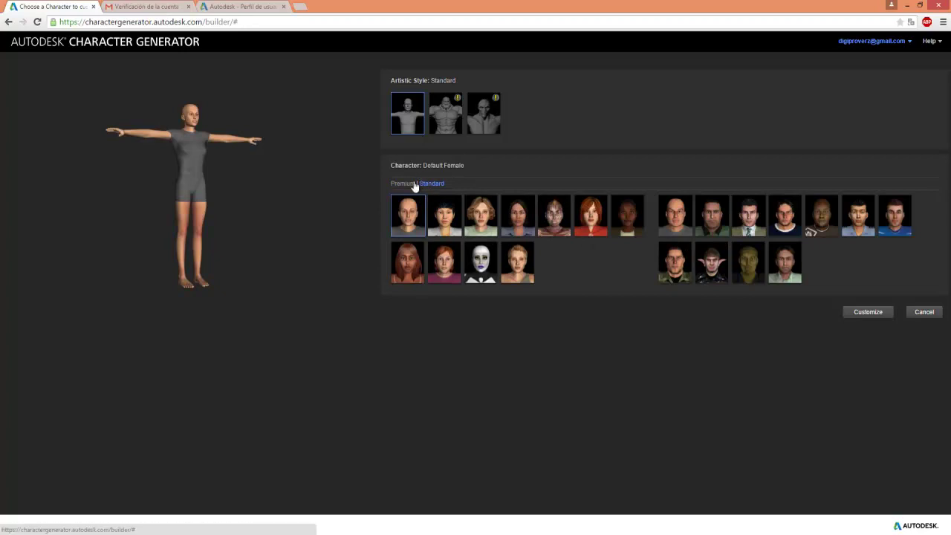
click(407, 185)
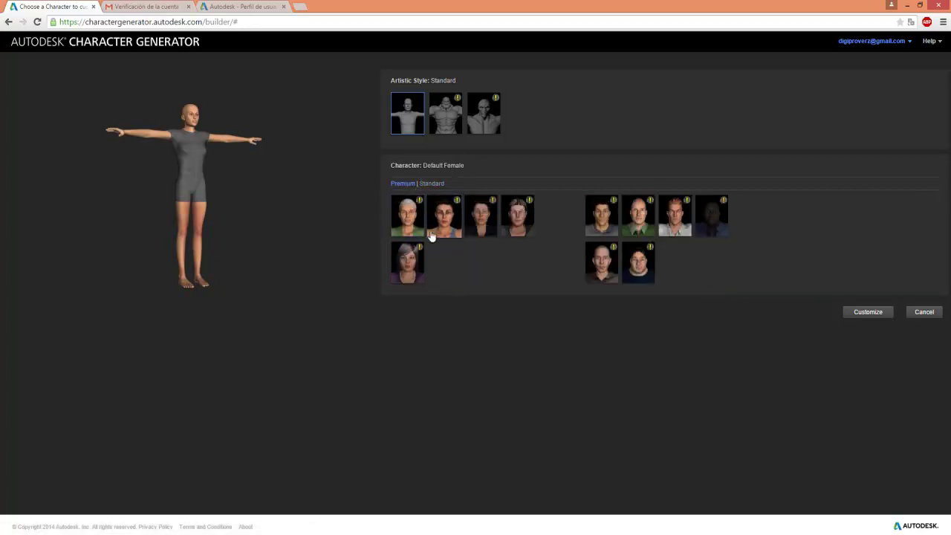
click(441, 186)
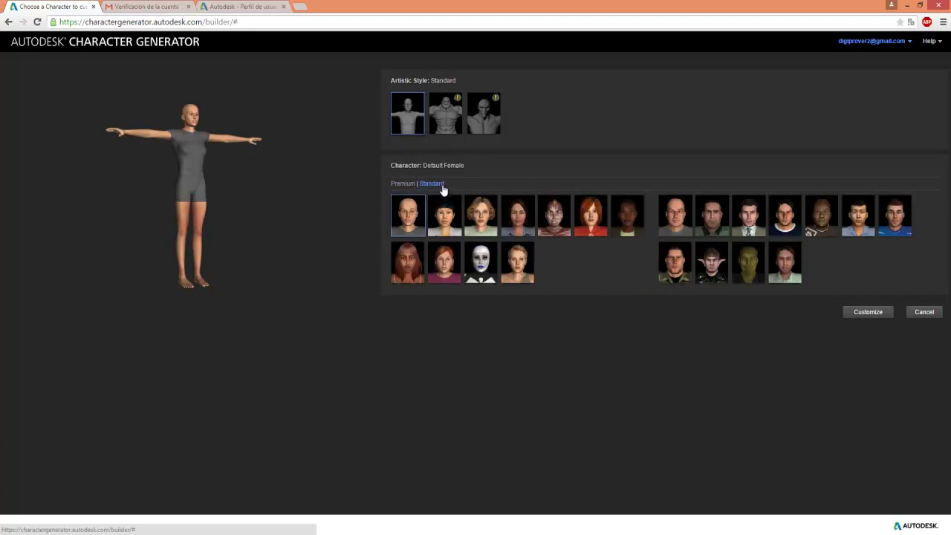
- Pick Default Male in the Standard style, skipping paid Bulk, and start customizing it
click(455, 121)
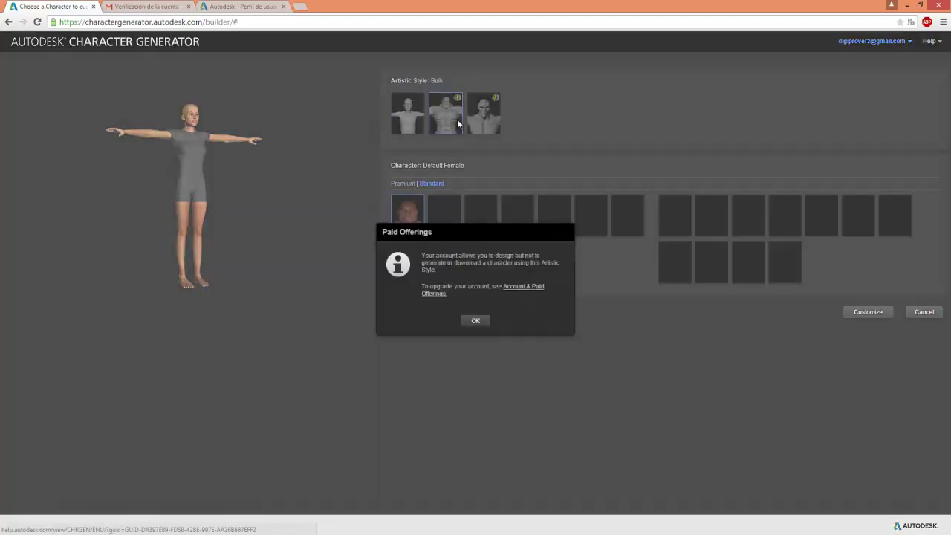
click(476, 321)
click(415, 109)
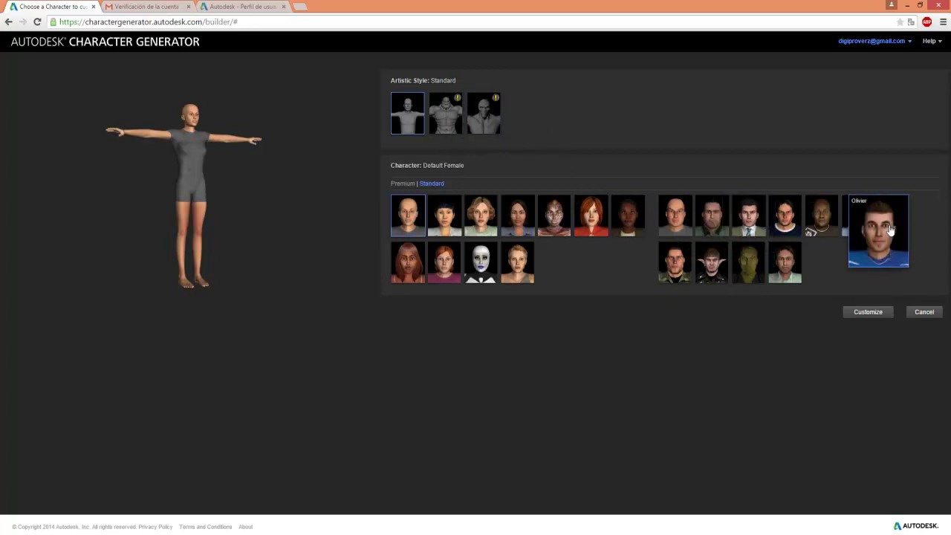
click(697, 232)
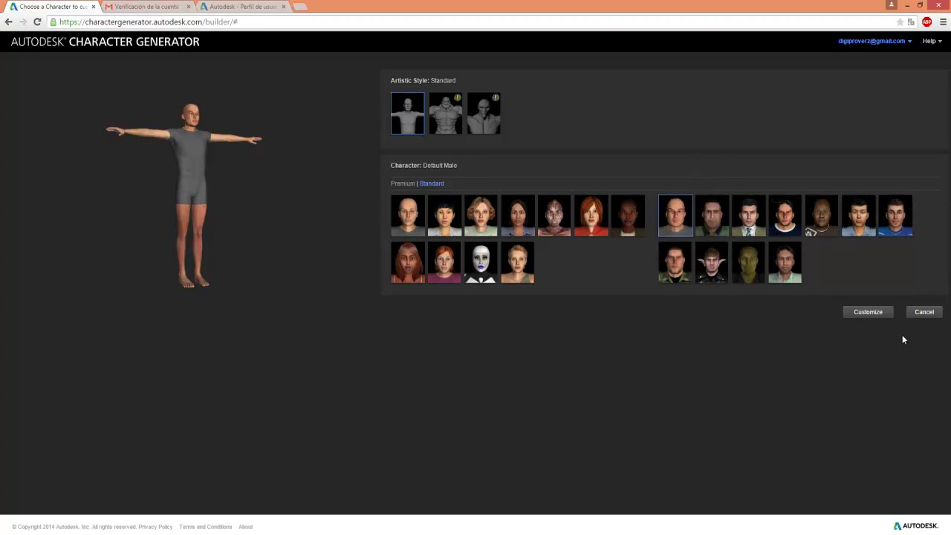
click(877, 314)
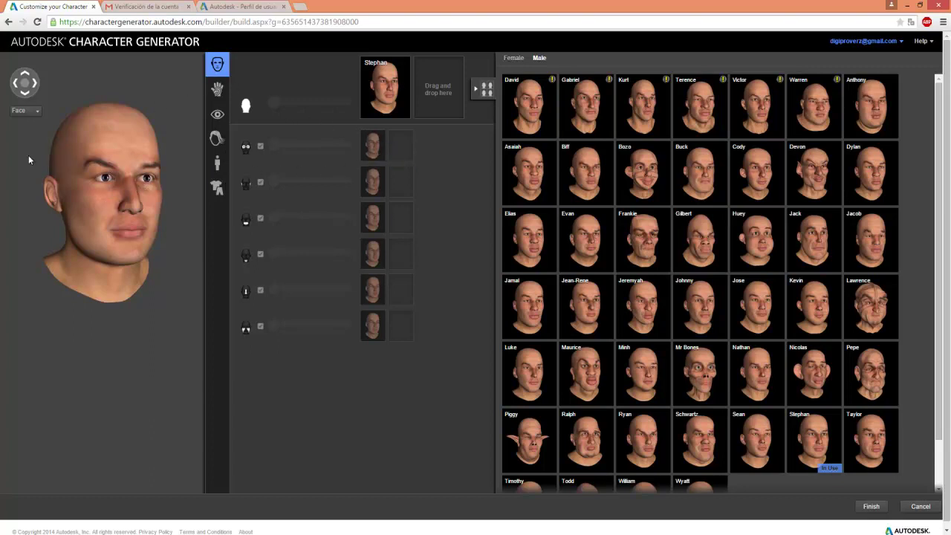
- Spin the Stephan head preview around with the navigator arrows until it faces front
click(35, 83)
click(35, 84)
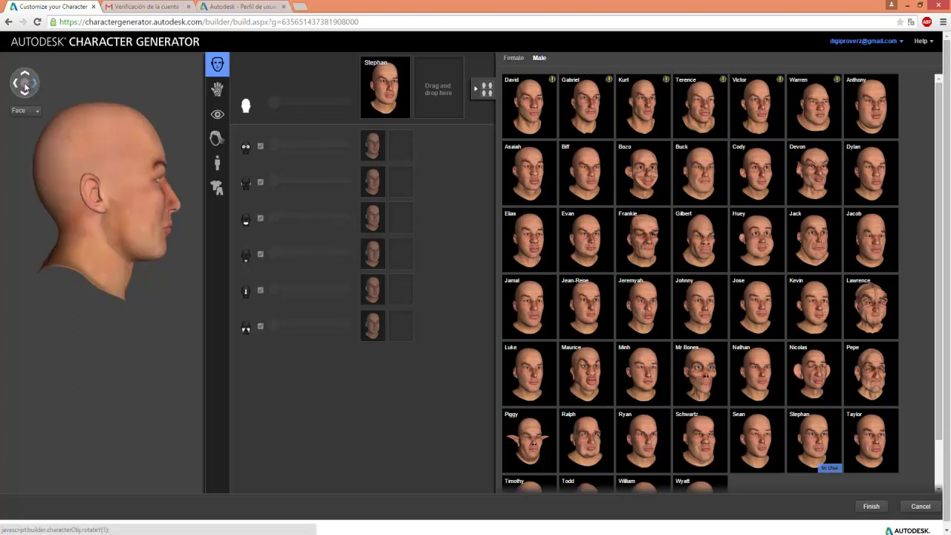
click(18, 86)
click(17, 85)
click(17, 85)
click(18, 85)
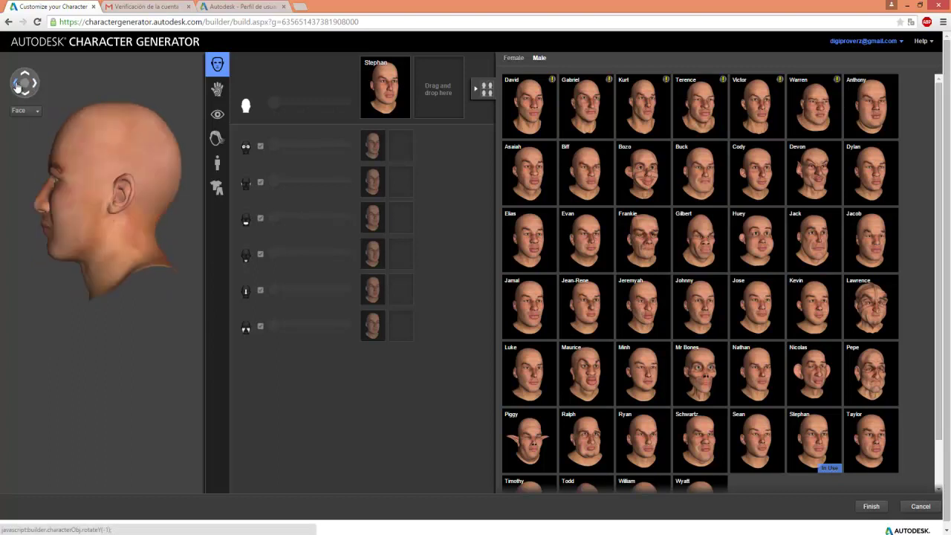
click(18, 85)
click(17, 85)
click(18, 86)
click(17, 86)
click(18, 85)
click(17, 86)
click(17, 85)
click(17, 85)
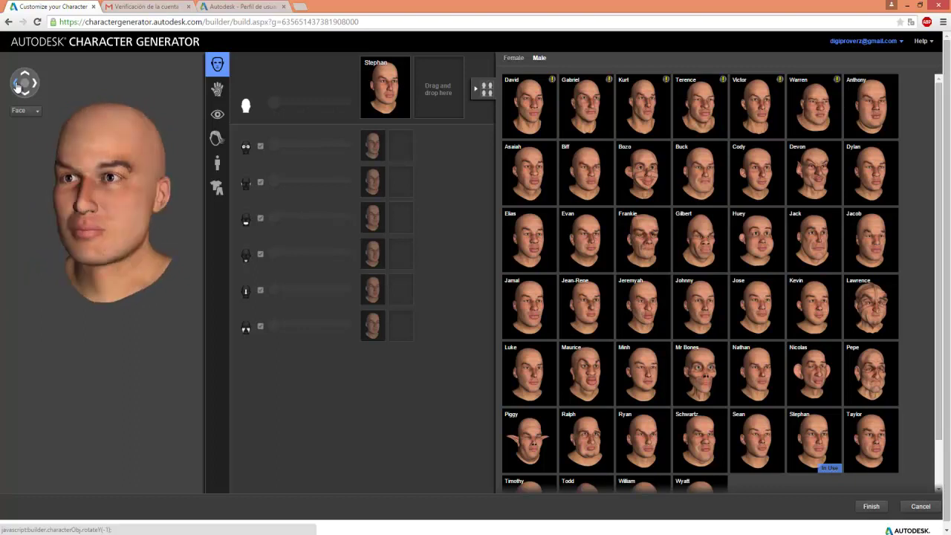
click(17, 85)
click(18, 85)
click(17, 85)
click(17, 86)
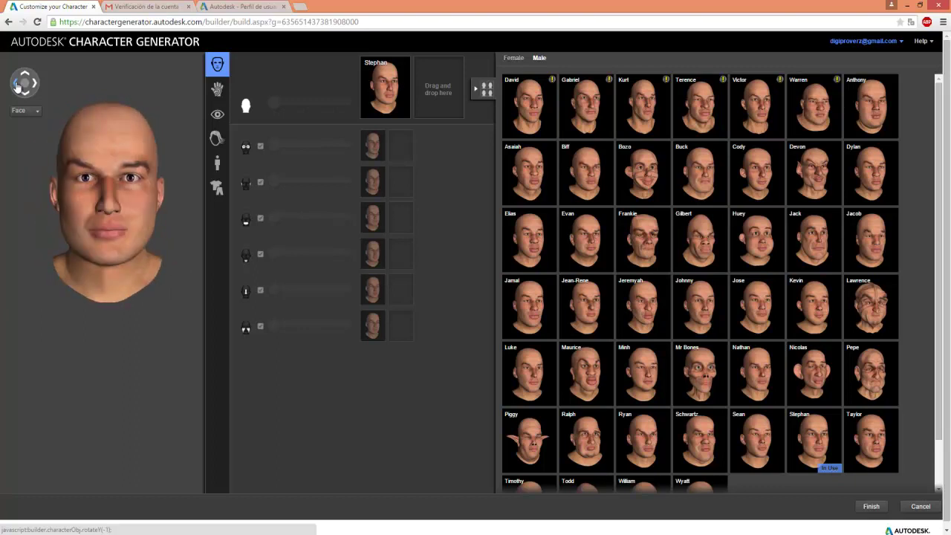
click(17, 85)
click(17, 86)
click(18, 85)
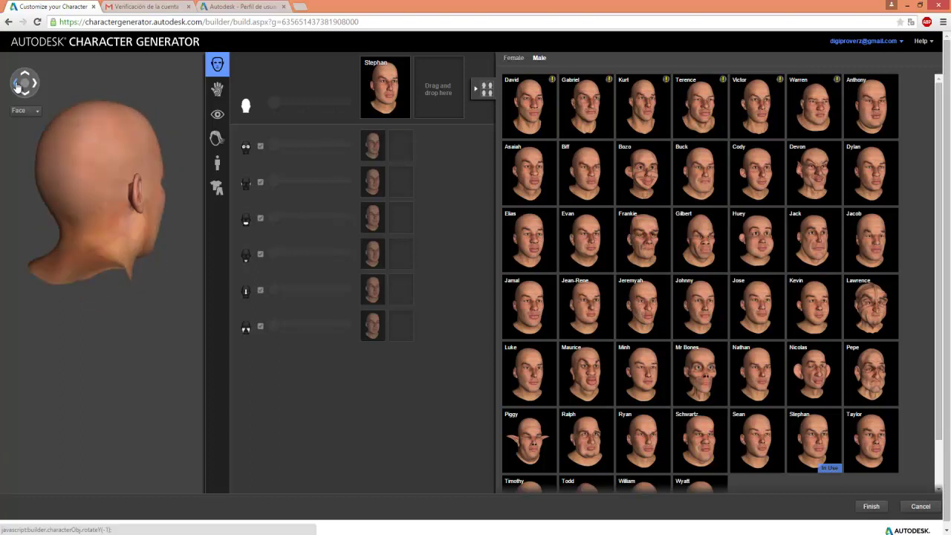
click(17, 85)
click(17, 85)
click(17, 85)
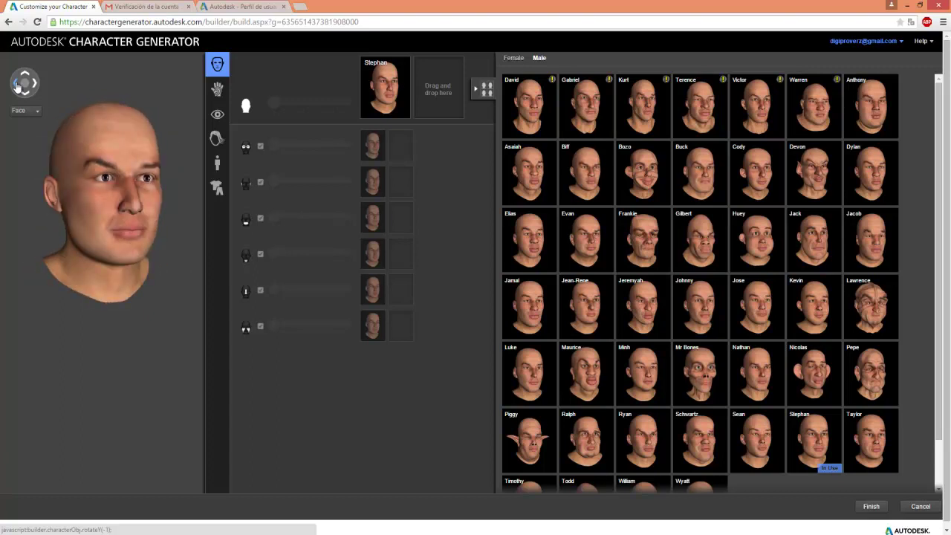
click(17, 85)
click(17, 86)
click(17, 85)
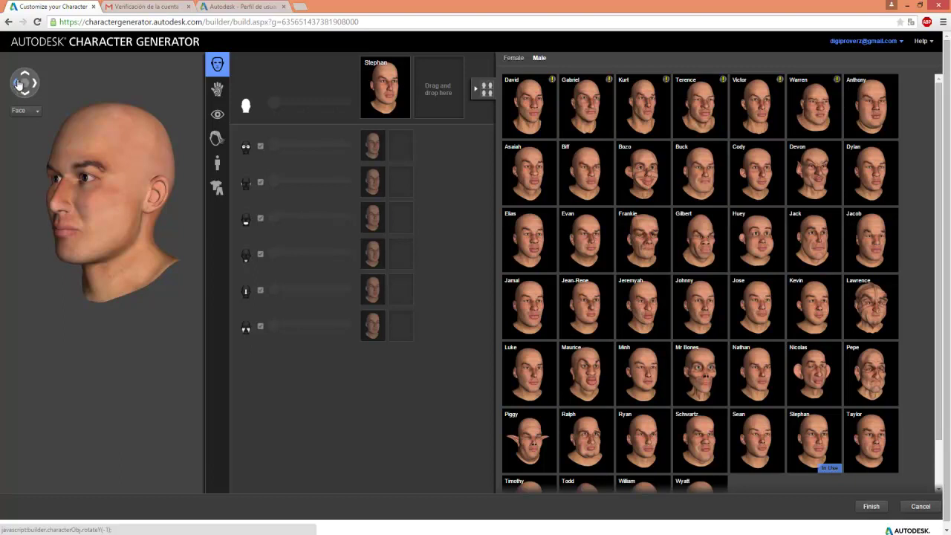
click(34, 83)
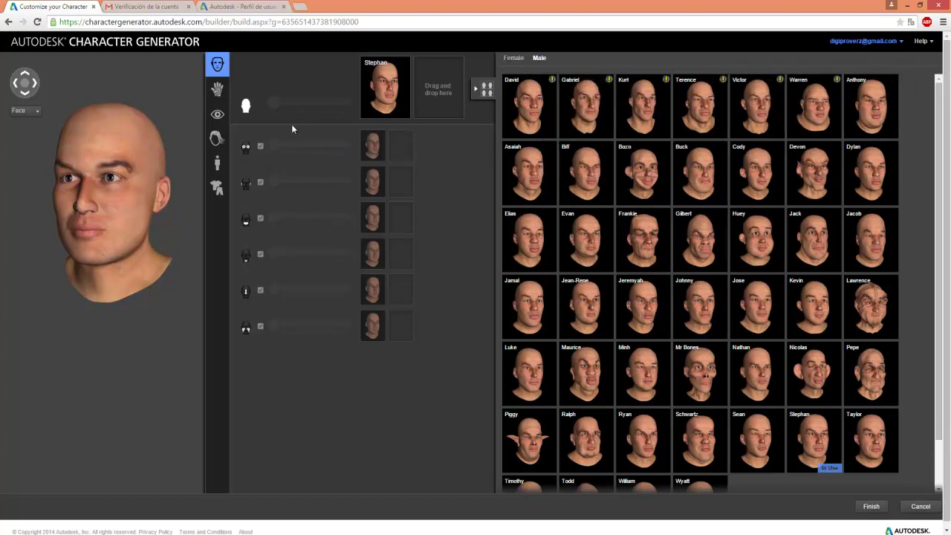
- Add Huey as a second eye blend source and slide the eye blend toward Huey
click(272, 145)
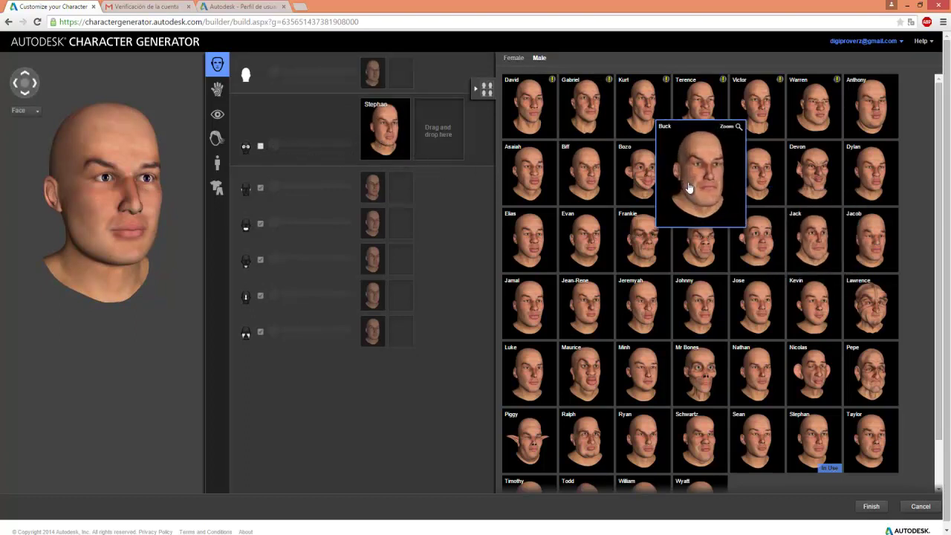
mouse_move(756, 238)
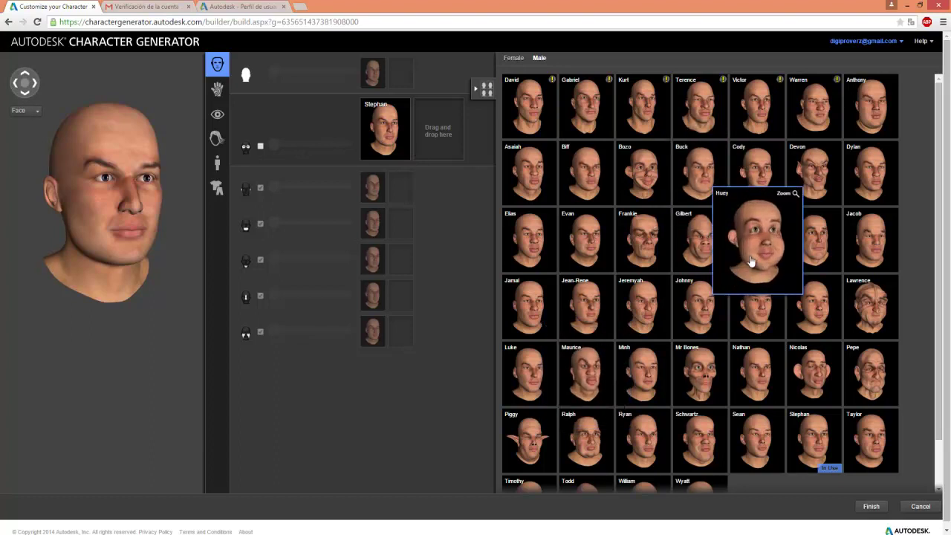
drag(751, 260, 444, 130)
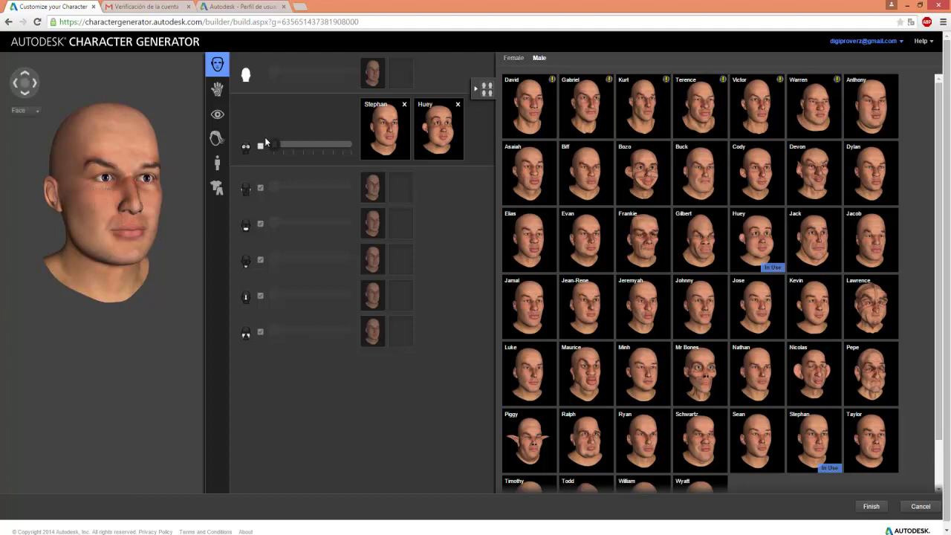
drag(266, 142, 353, 143)
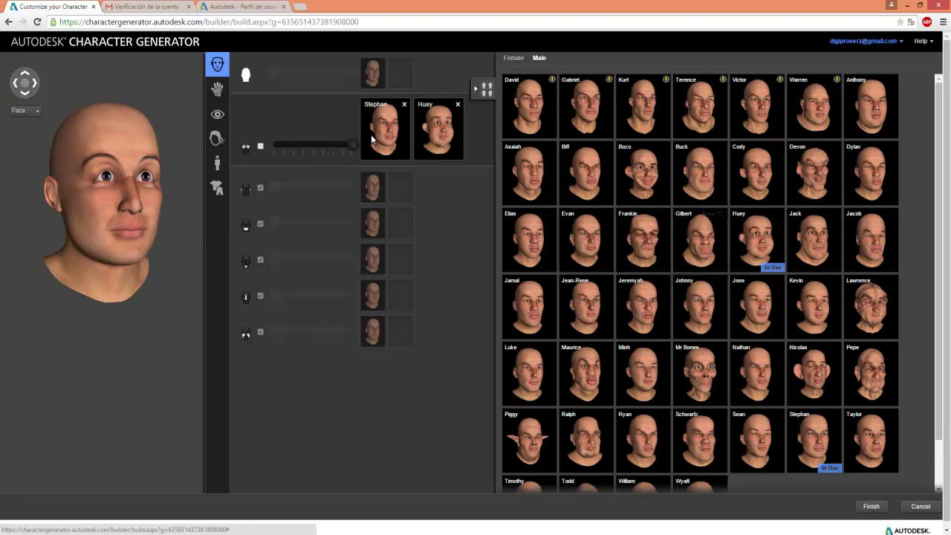
mouse_move(699, 306)
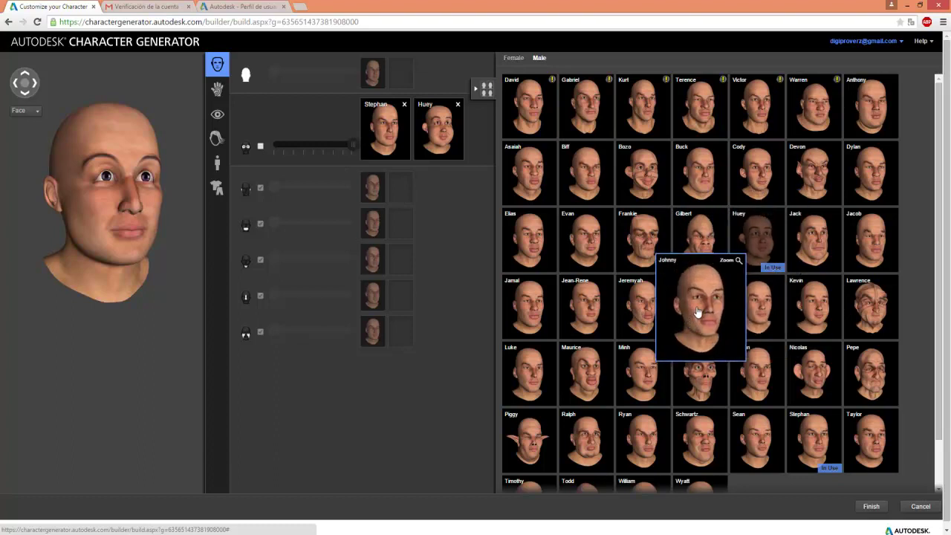
- Replace Stephan with Johnny in the eye blend and shift it back toward Johnny
drag(697, 312, 384, 128)
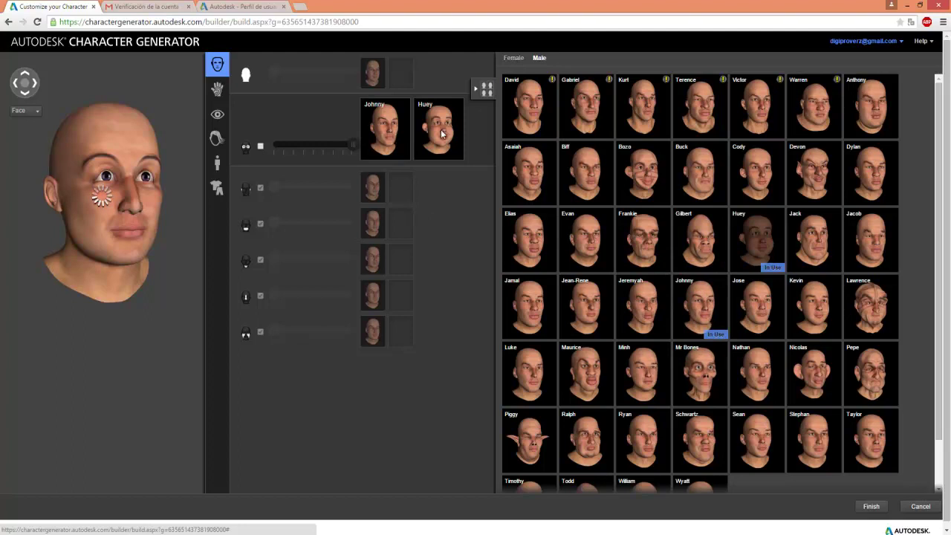
drag(346, 150, 256, 150)
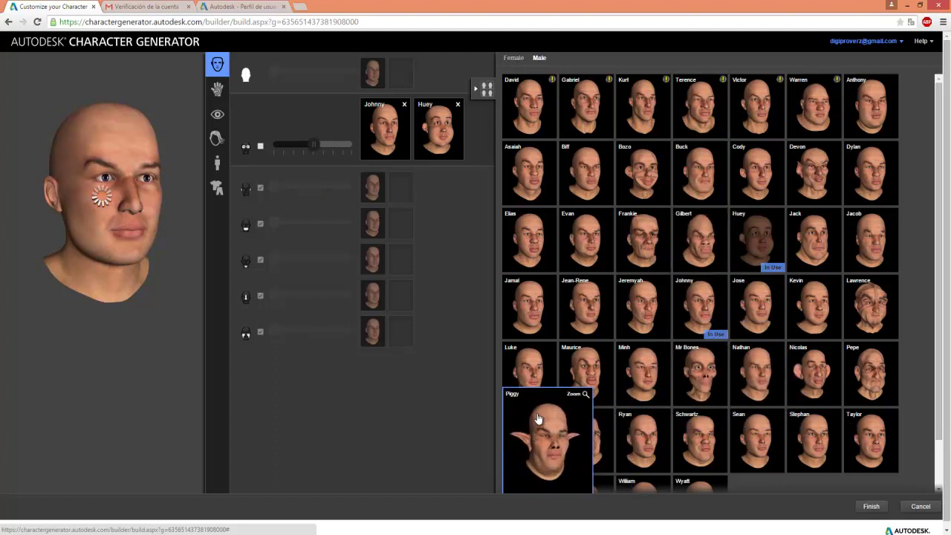
mouse_move(543, 432)
mouse_down()
mouse_move(399, 189)
mouse_move(405, 181)
mouse_up()
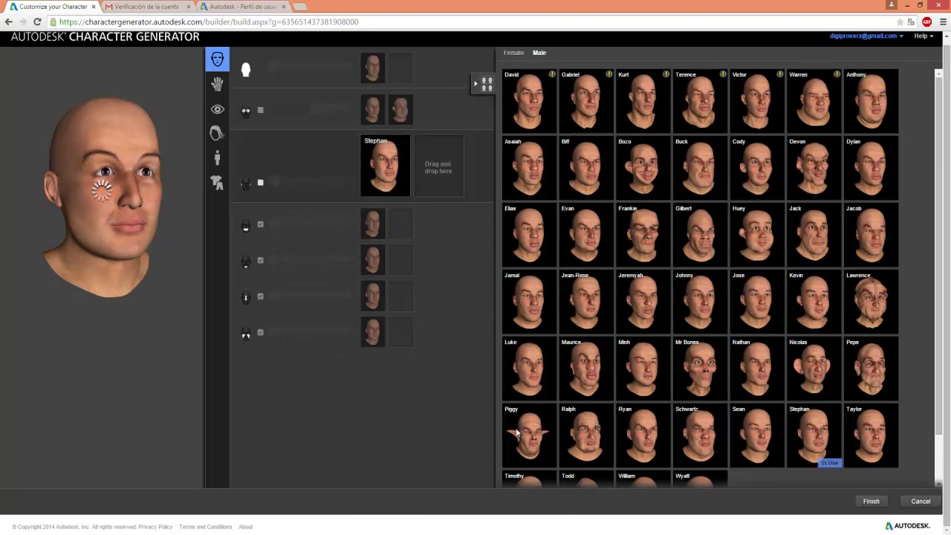
- Blend Piggy into the ears and raise the Ears slider for pointed elf ears
drag(517, 433, 432, 161)
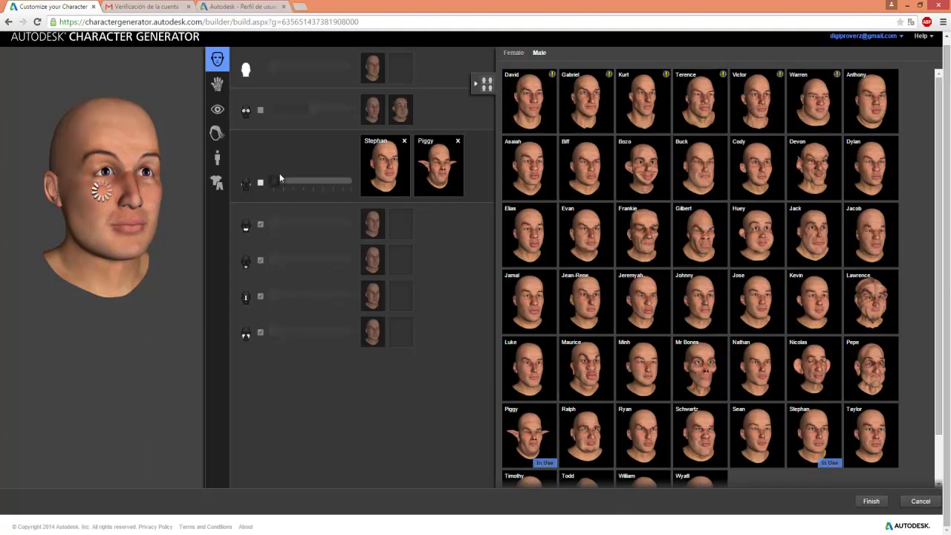
mouse_move(276, 182)
mouse_down()
mouse_move(360, 182)
mouse_move(294, 187)
mouse_up()
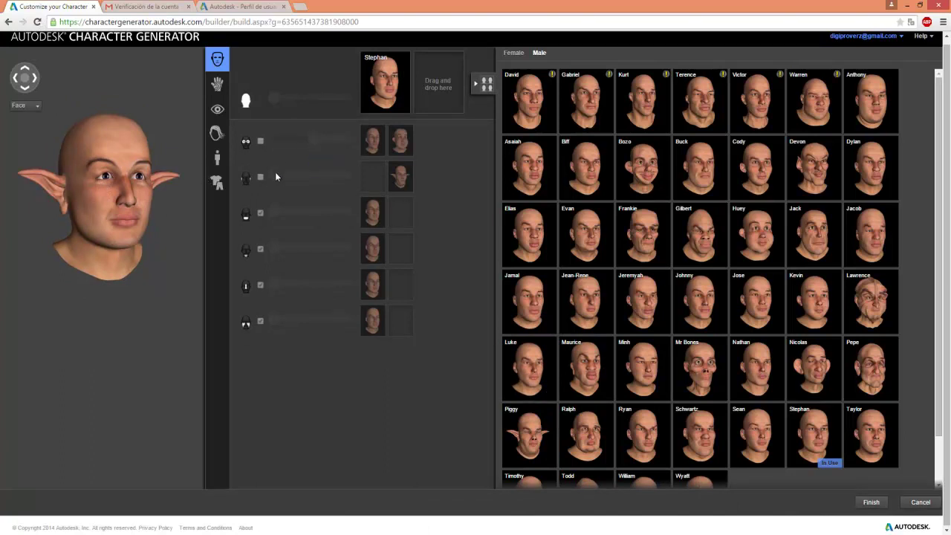
click(312, 173)
mouse_move(275, 186)
mouse_down()
mouse_move(338, 187)
mouse_move(282, 185)
mouse_move(295, 185)
mouse_up()
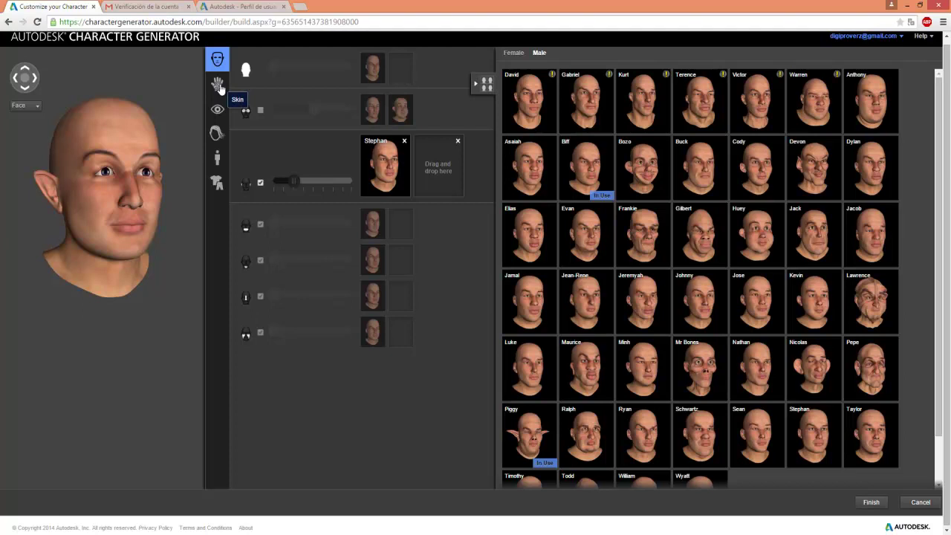
- Apply the fair skin tile from the fourth row of the Skin library
click(218, 85)
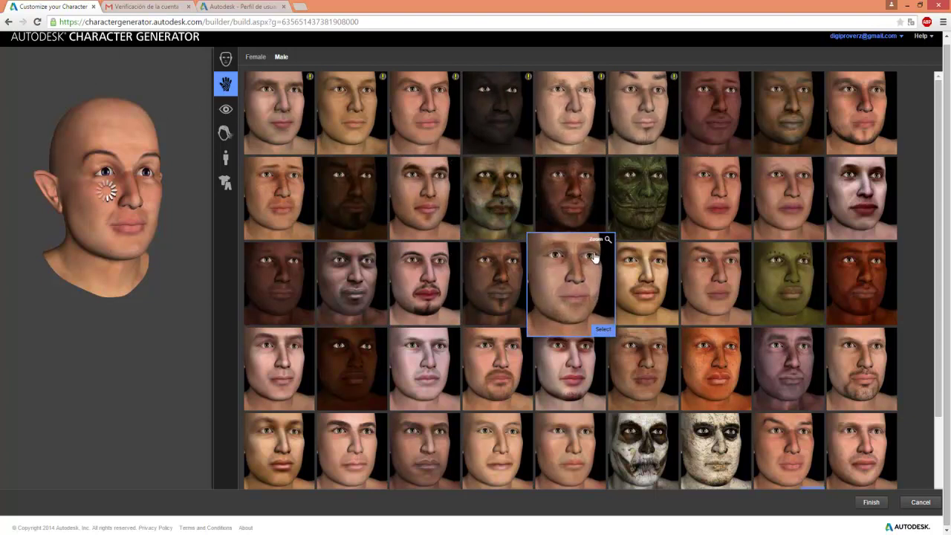
mouse_move(424, 367)
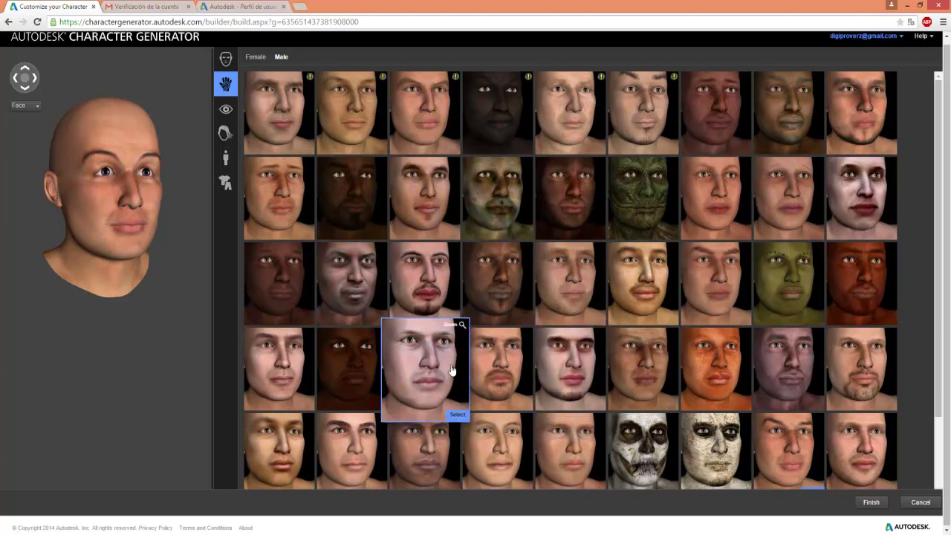
click(289, 377)
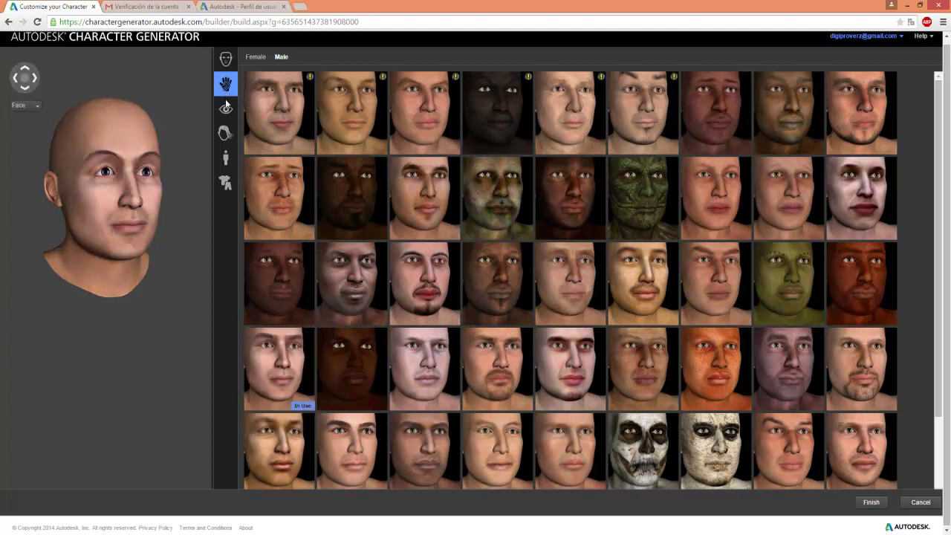
- Look through the eye colour choices, then bring up the male hairstyles
click(227, 110)
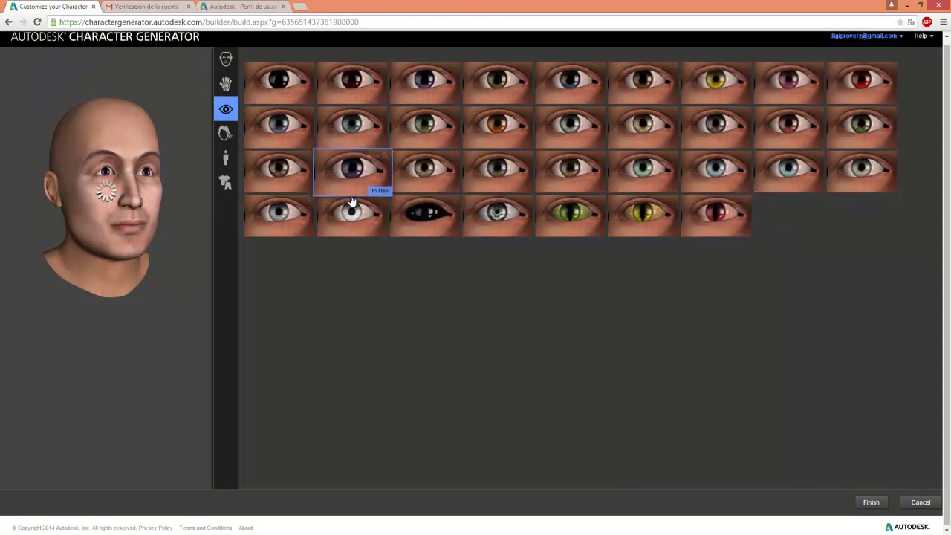
mouse_move(352, 216)
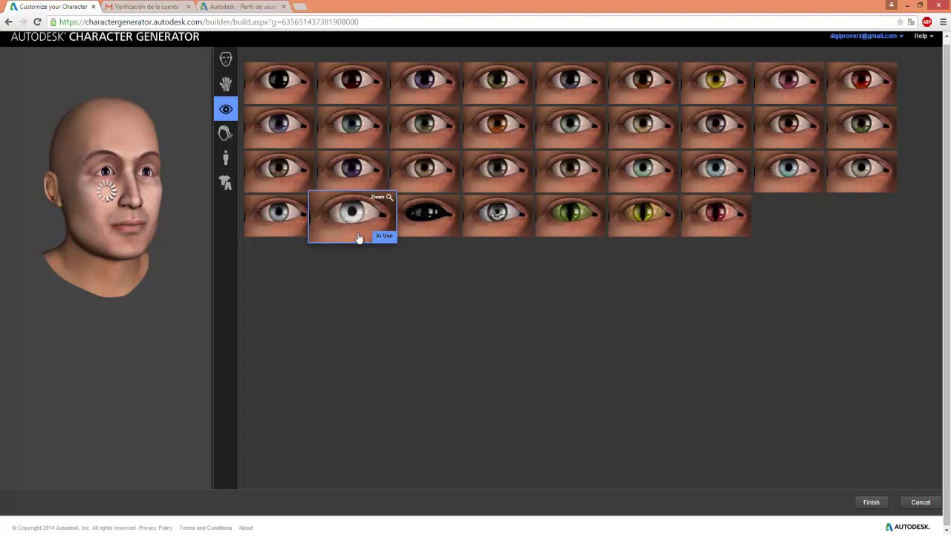
click(226, 138)
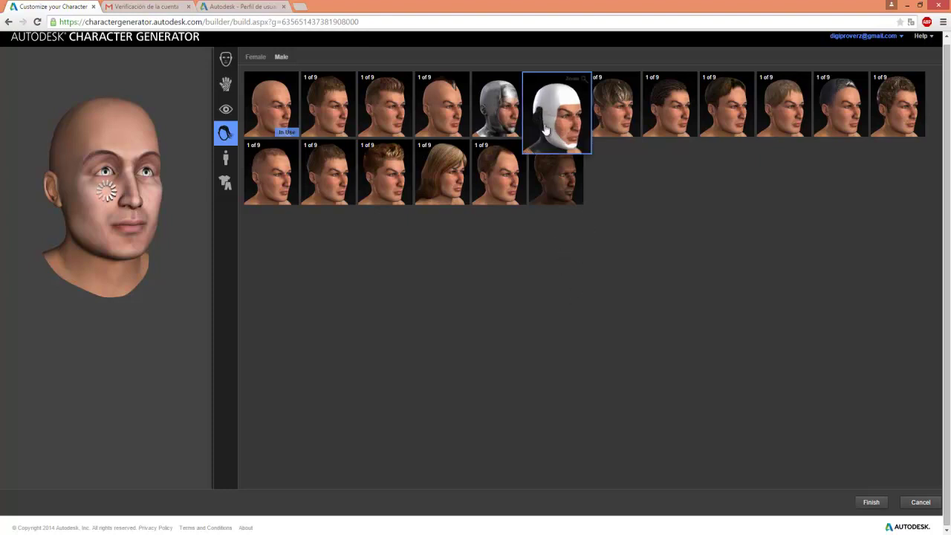
mouse_move(385, 172)
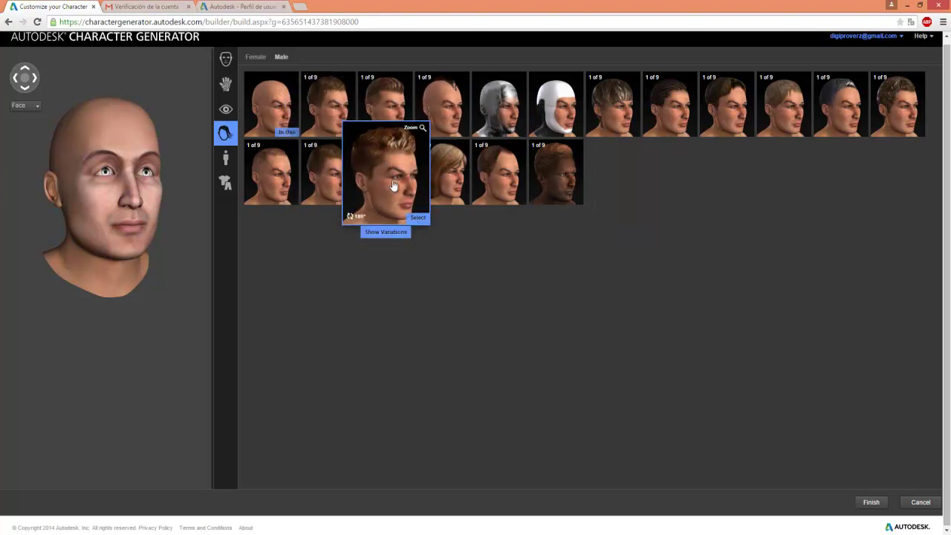
- Give the character the black colour variant of the short hairstyle
click(392, 233)
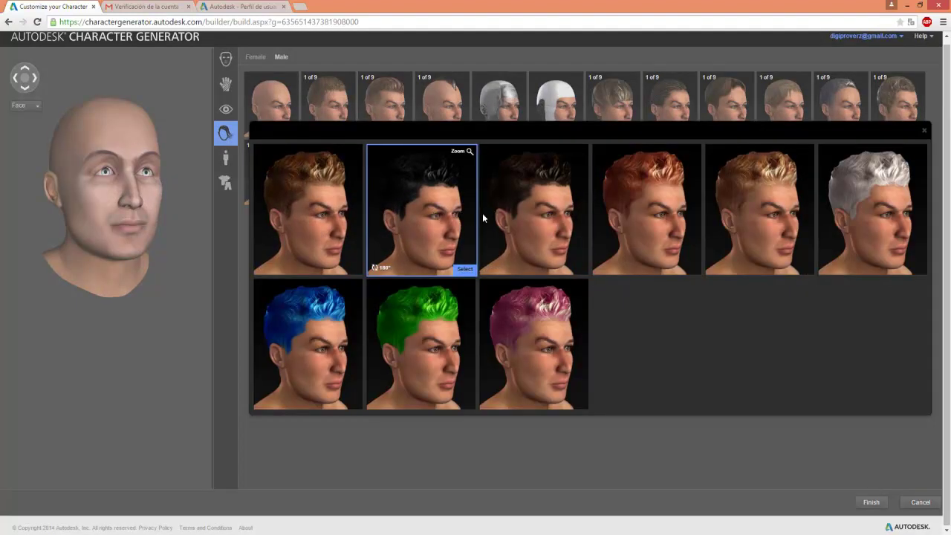
click(431, 214)
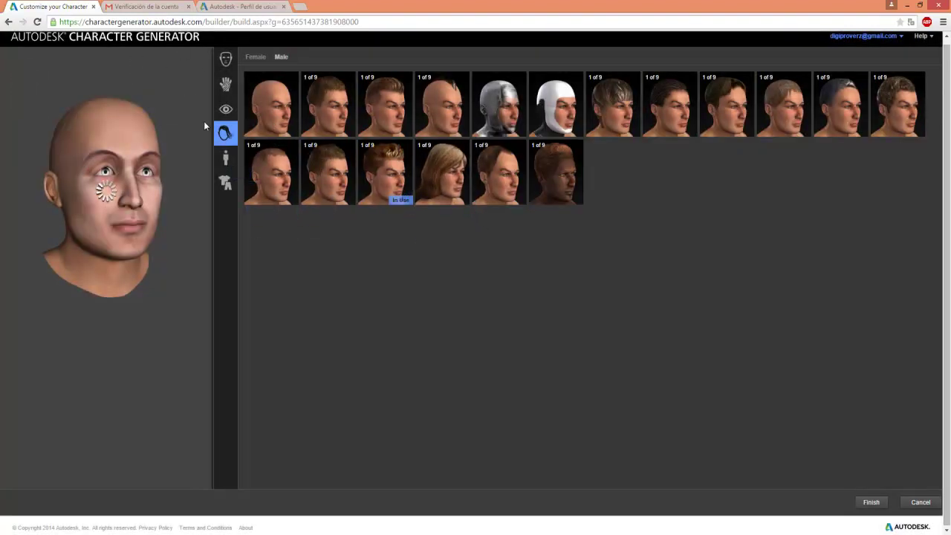
click(226, 158)
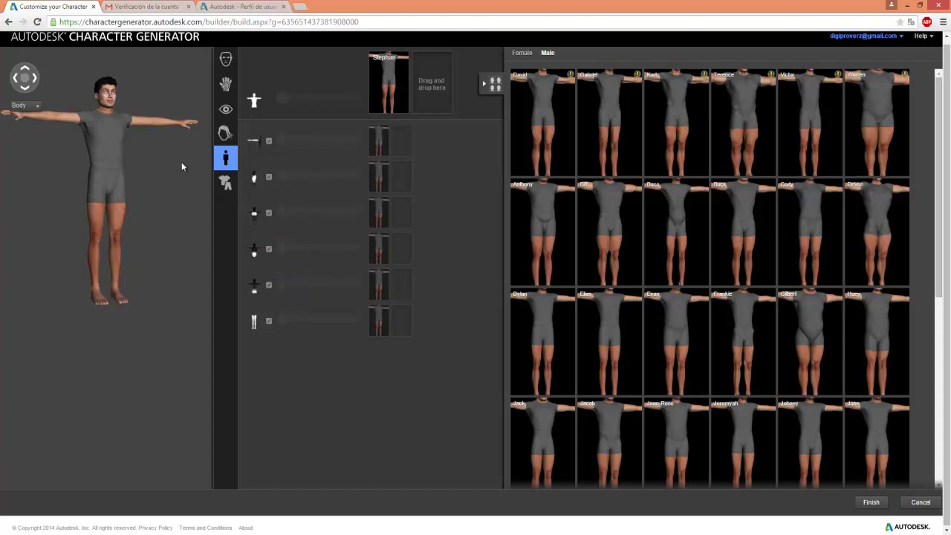
- Bring up the Clothing library of male tops, with the grey T-shirt still worn
click(225, 182)
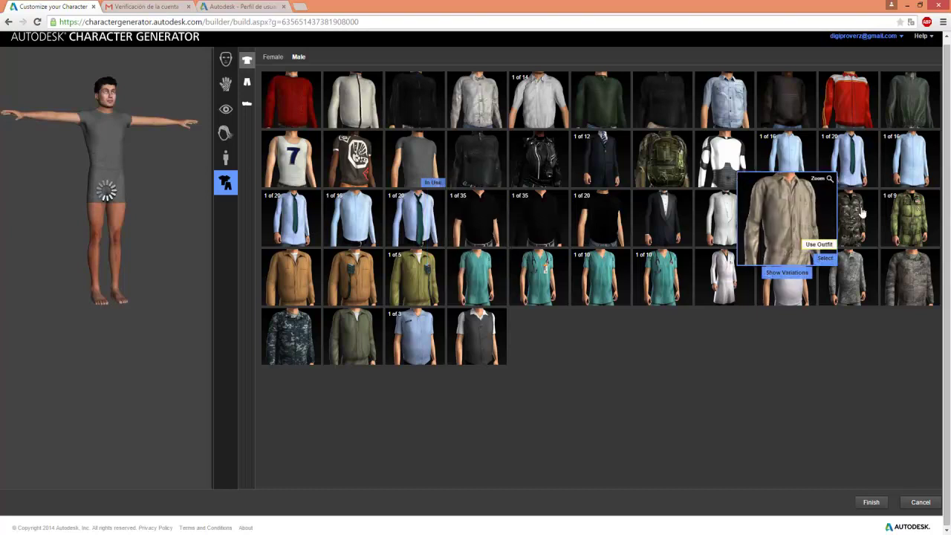
mouse_move(661, 159)
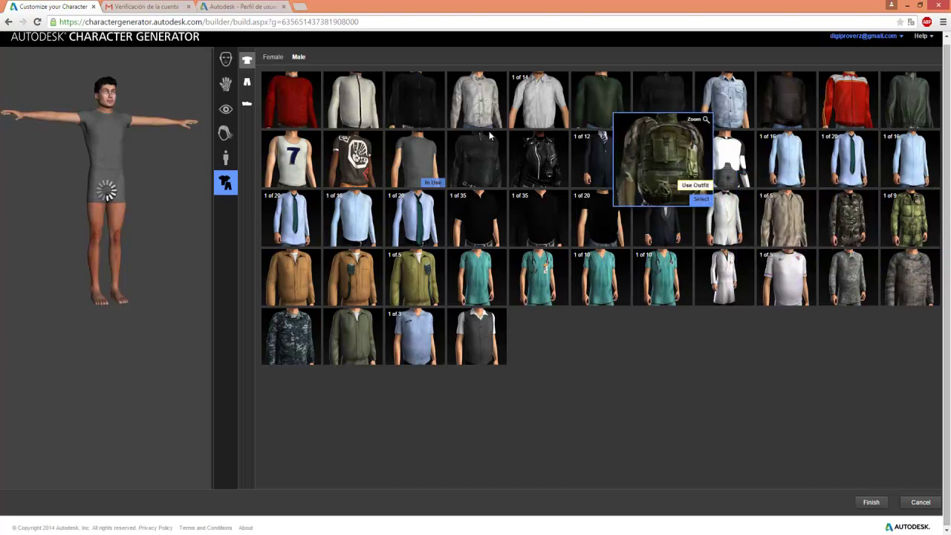
- Dress the character in the black leather jacket and blue jeans
click(544, 169)
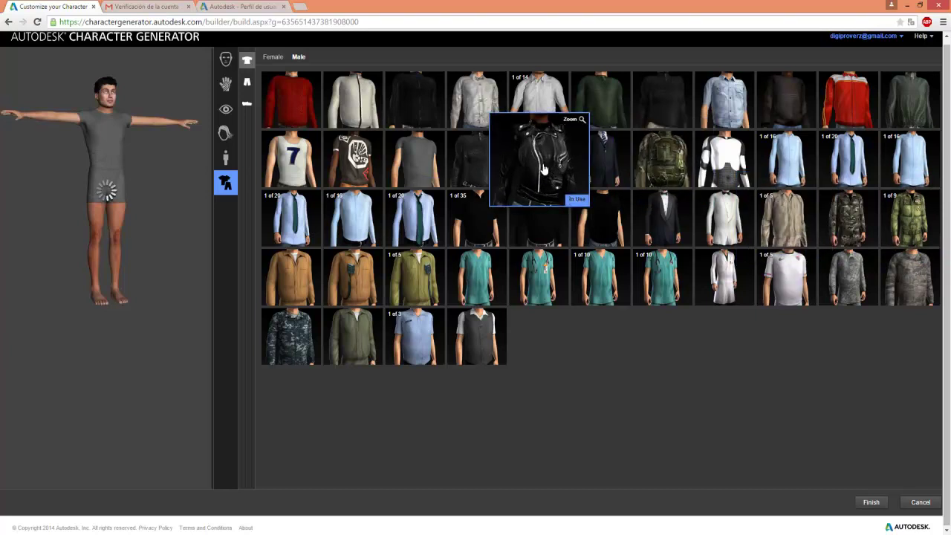
click(246, 84)
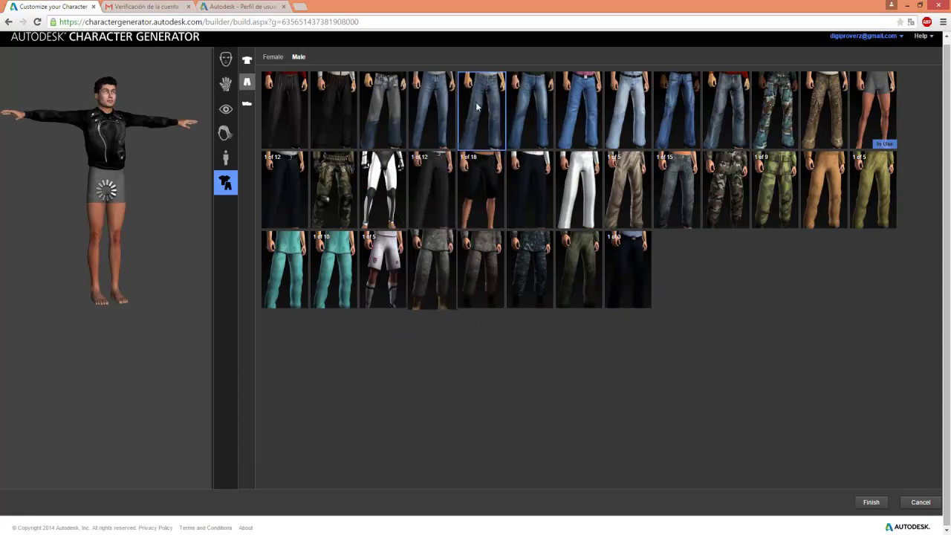
click(438, 99)
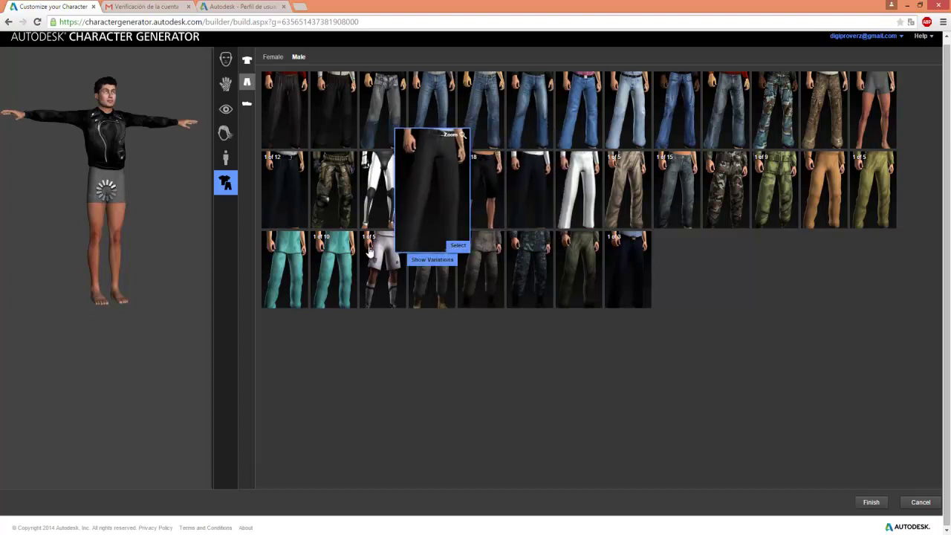
mouse_move(382, 190)
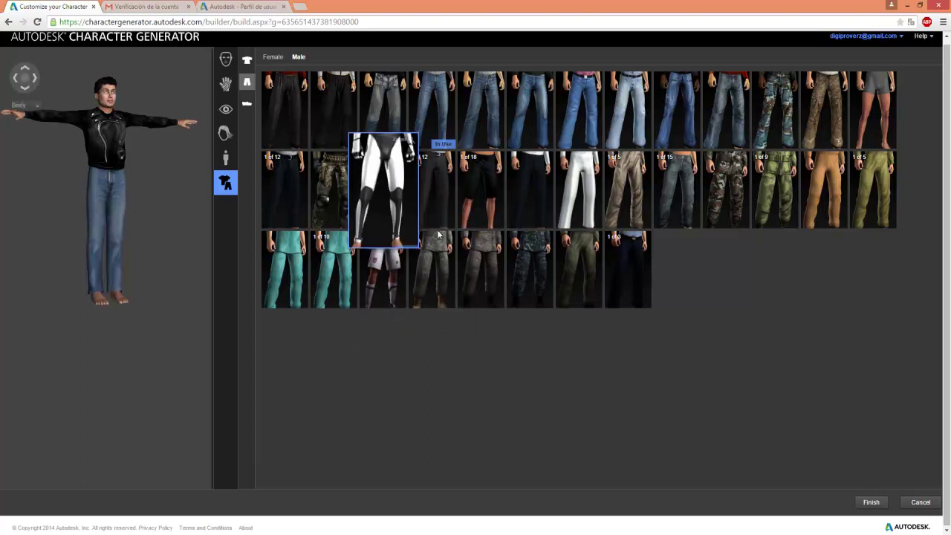
click(247, 104)
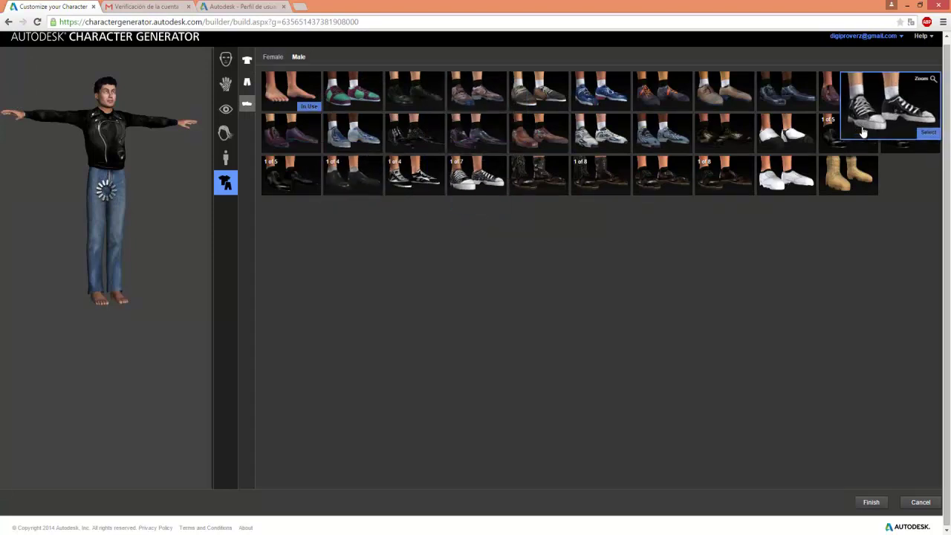
- Put black dress shoes on the character and finish the design for saving
click(826, 147)
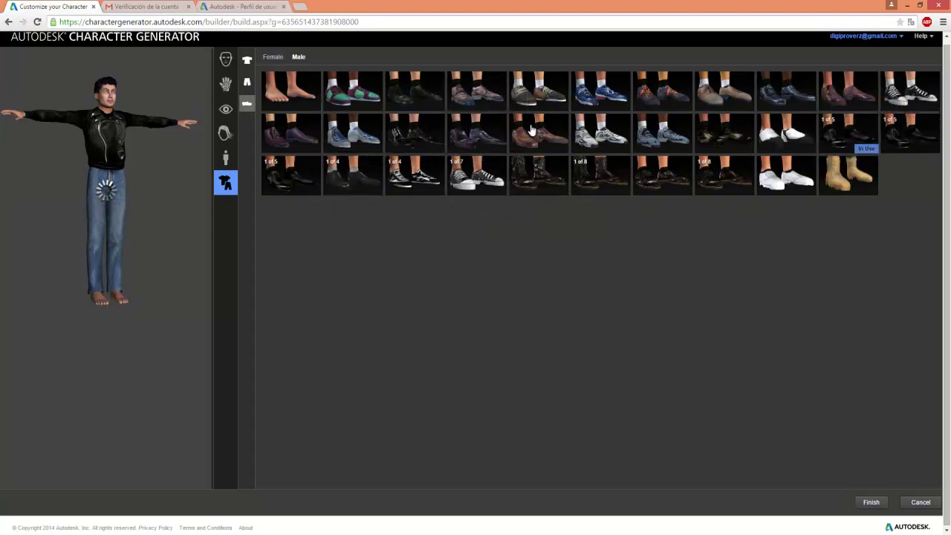
click(420, 136)
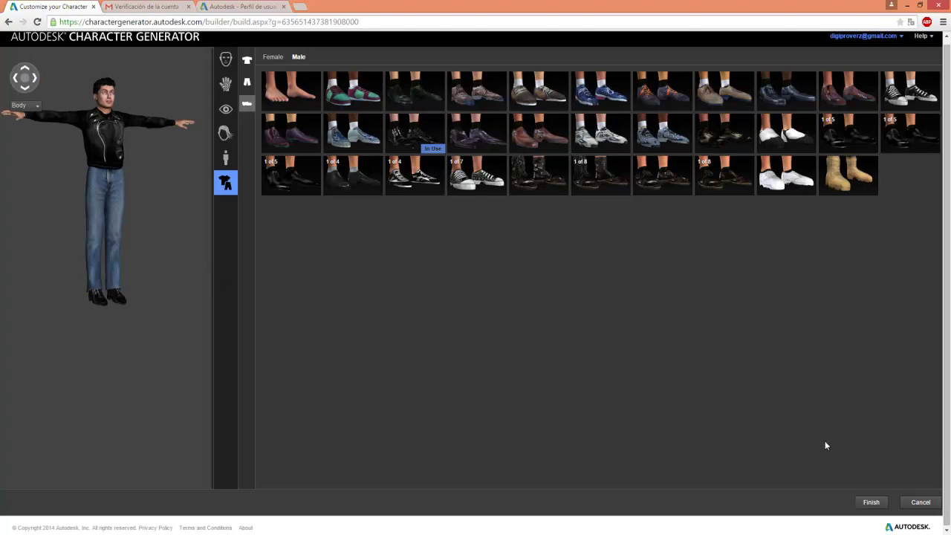
click(869, 502)
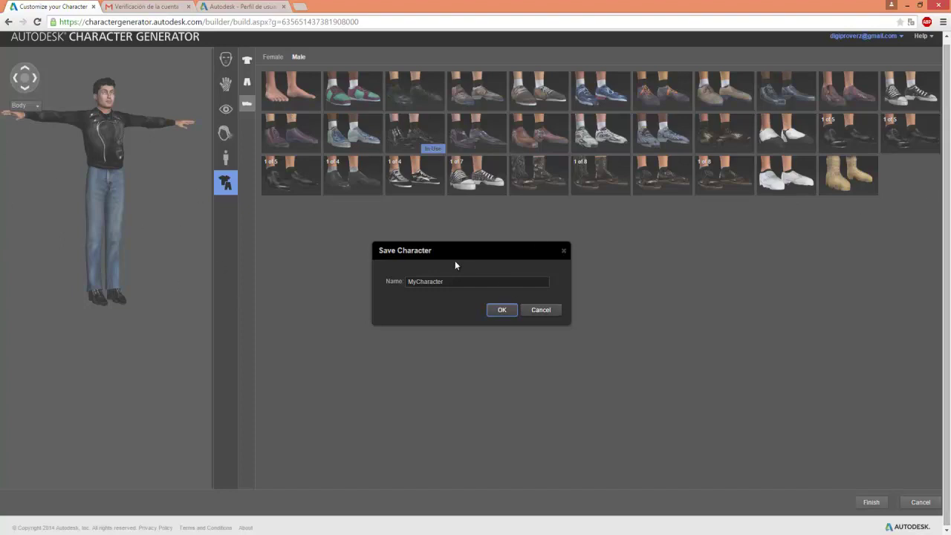
- Save the character as 'bernardo' and bring up its Generate Character settings
key(shift+Tab)
text(bern)
text(ardo)
click(501, 309)
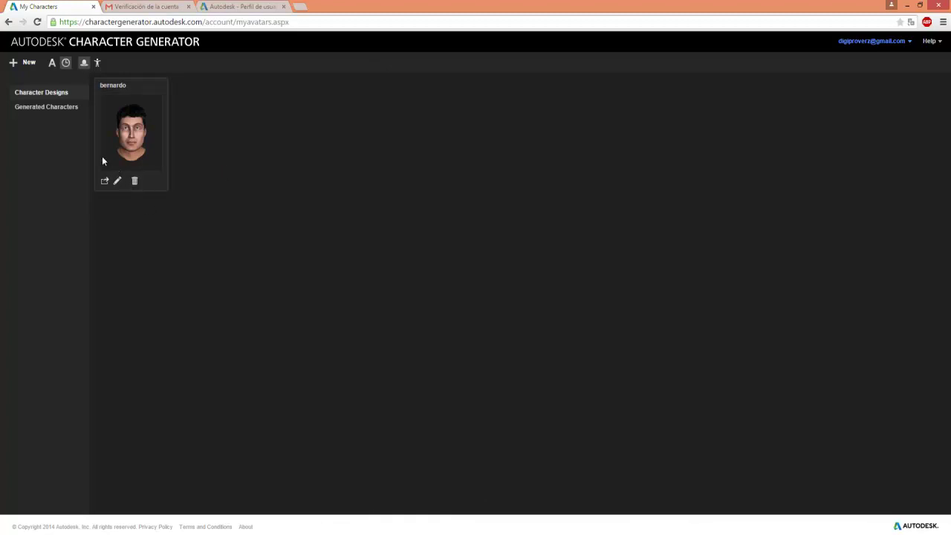
click(74, 108)
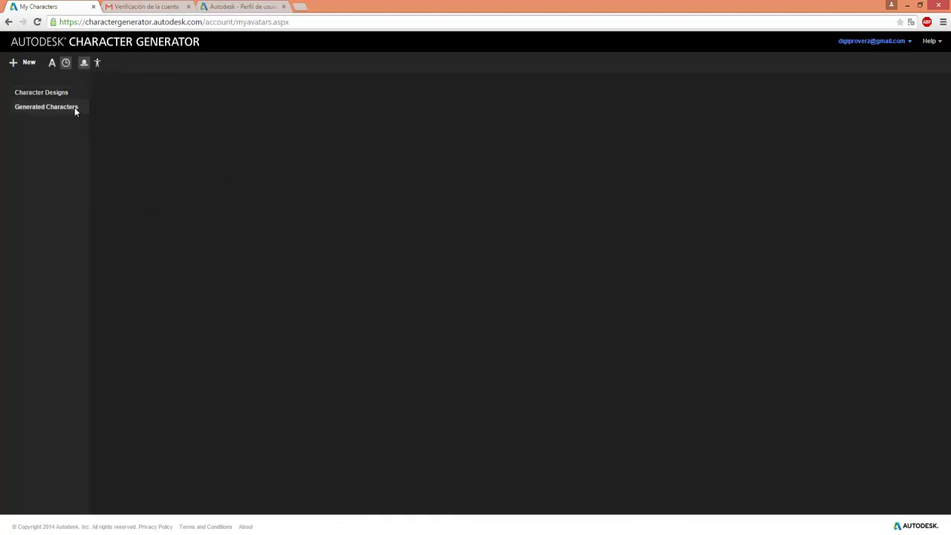
click(106, 181)
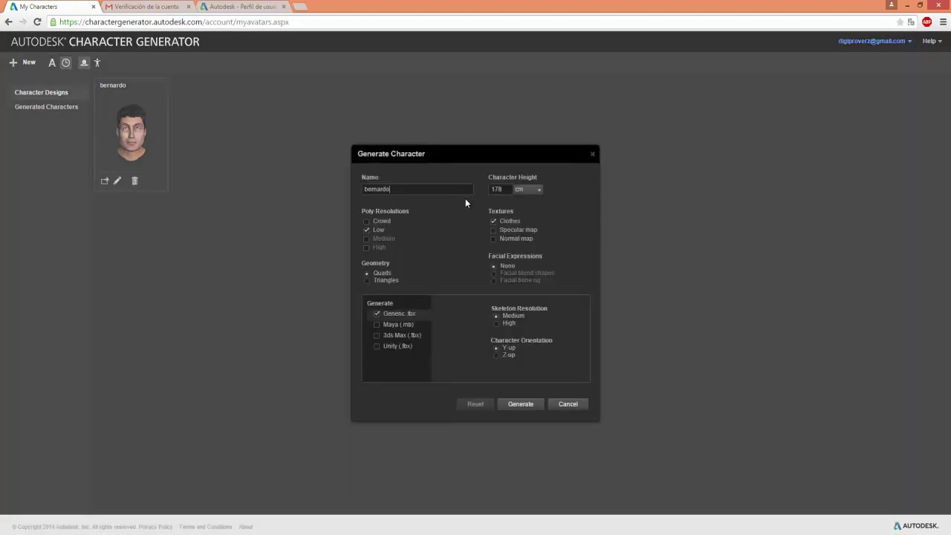
- Set the character height to 171 cm and enable the normal map texture
key(Tab)
text(171)
drag(395, 248, 367, 239)
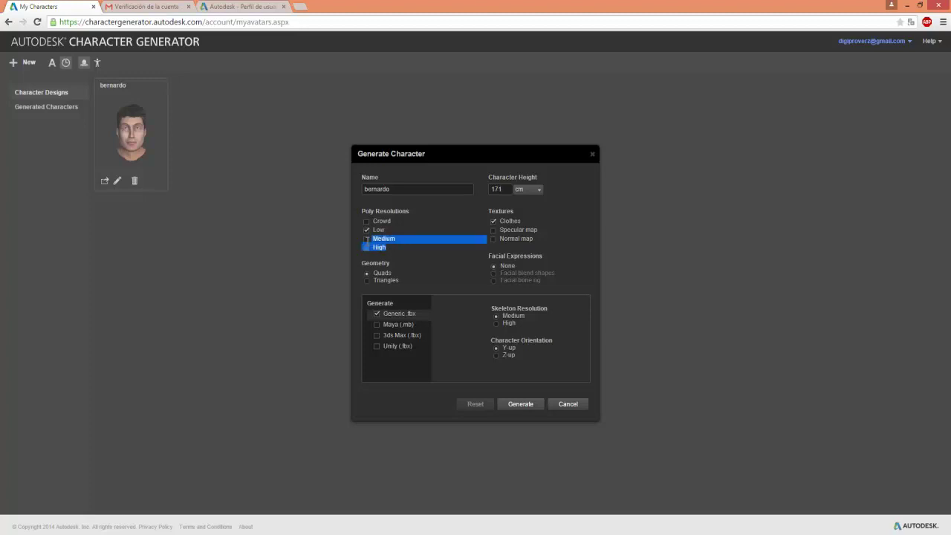
click(446, 254)
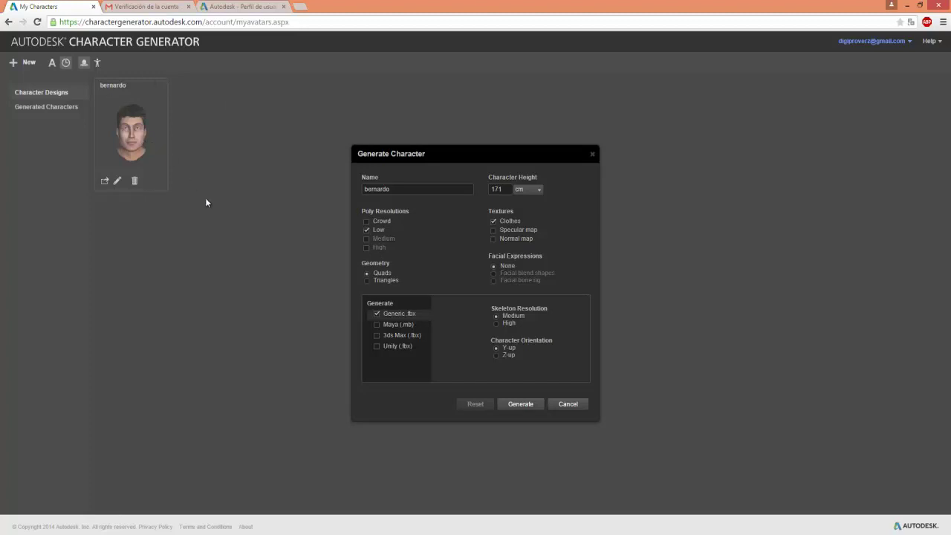
click(494, 237)
- Add Maya (.mb) and Unity (.fbx) outputs and generate the bernardo character
click(376, 324)
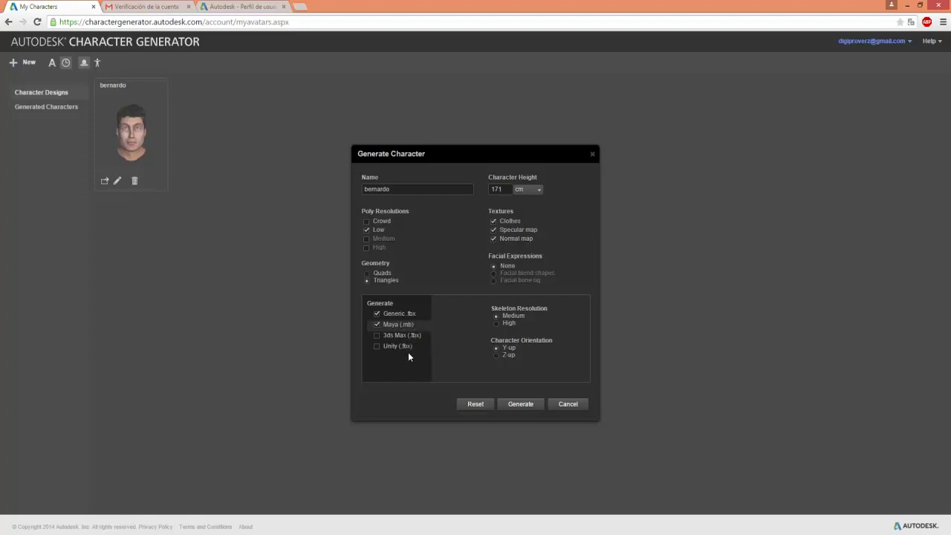
click(387, 352)
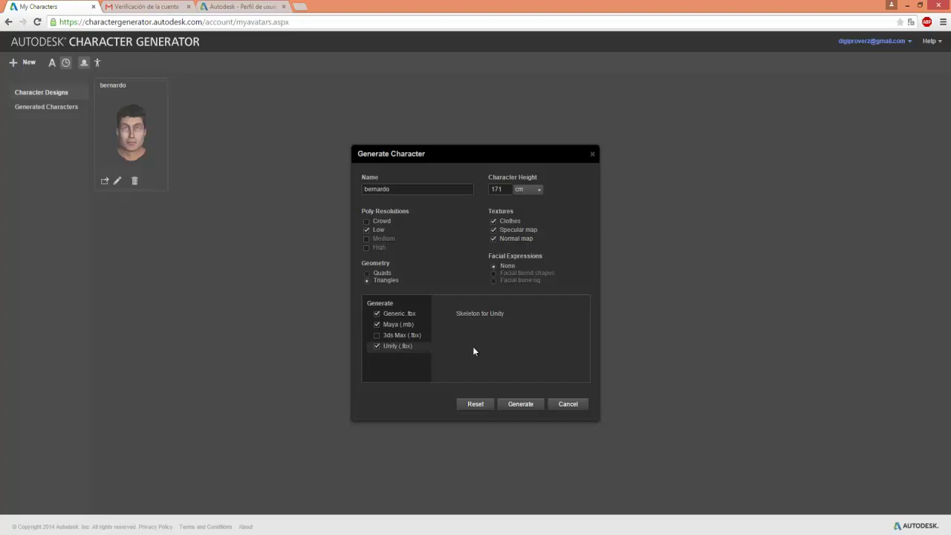
drag(454, 313, 506, 316)
click(521, 408)
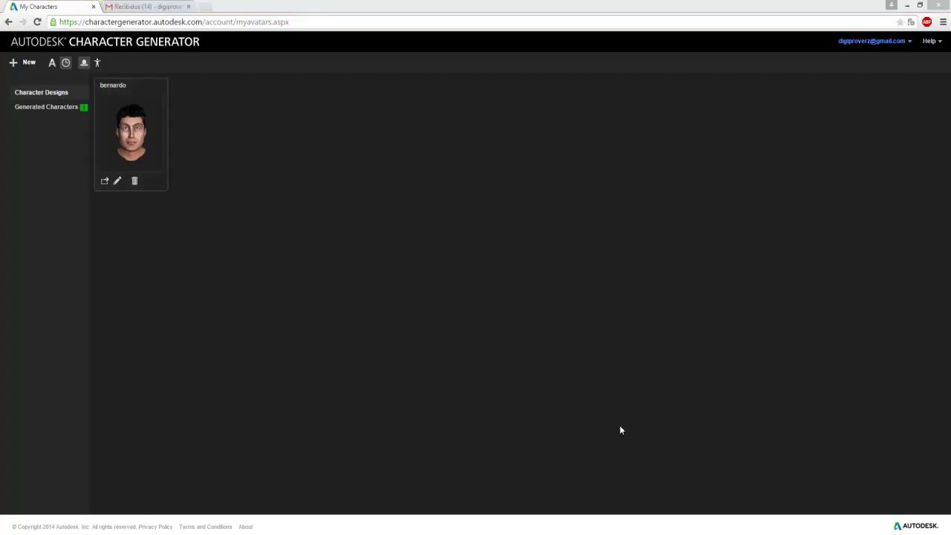
- Download bernardo.zip from the Generated Characters list
click(84, 109)
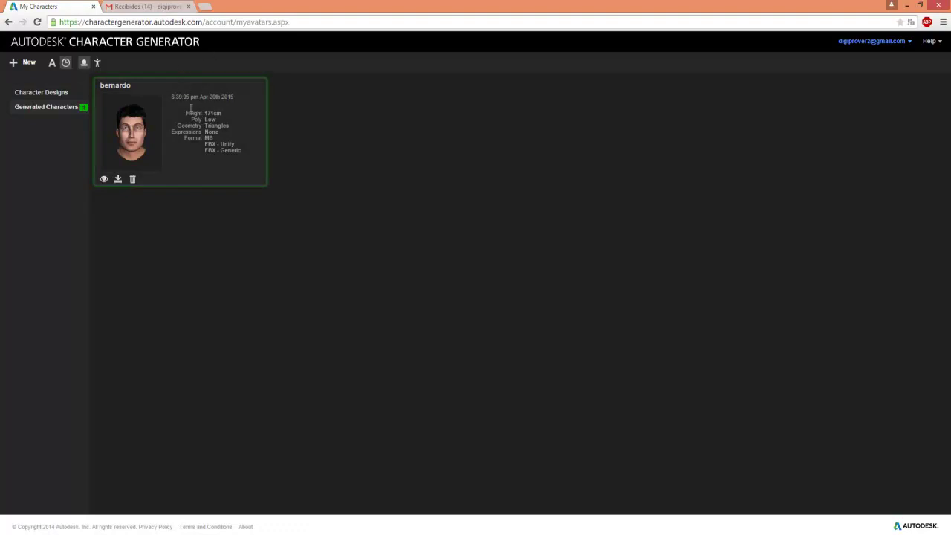
click(117, 180)
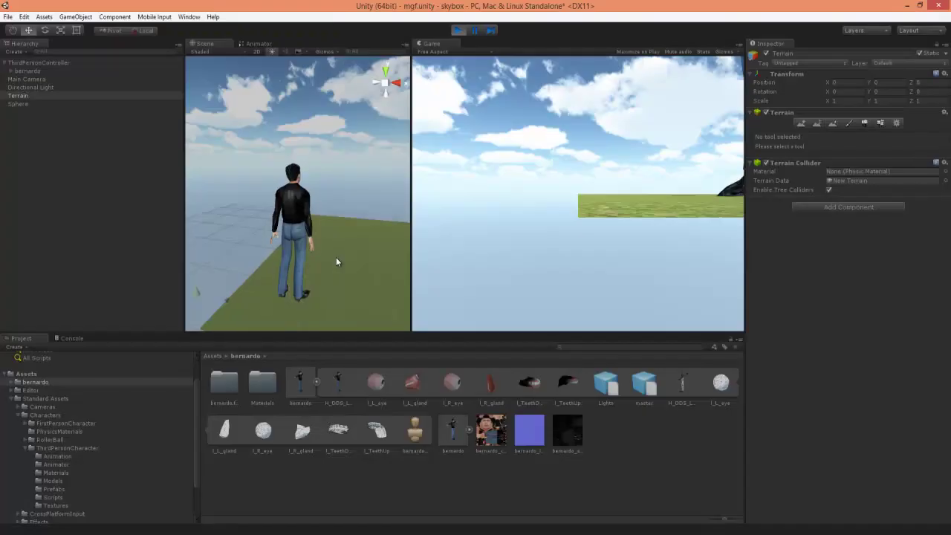
- Select ThirdPersonController and bernardo in the Hierarchy, then run the scene in Play mode
middle_drag(294, 245, 223, 168)
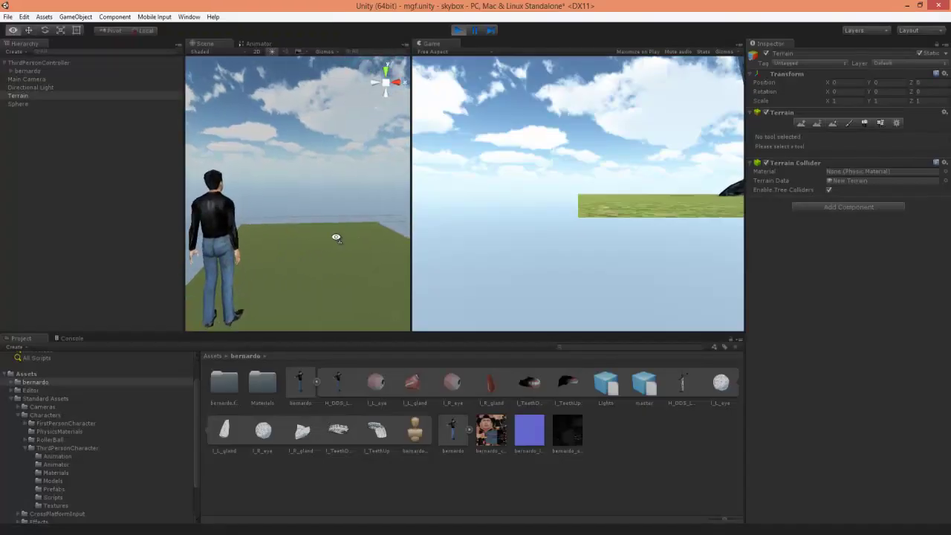
click(70, 63)
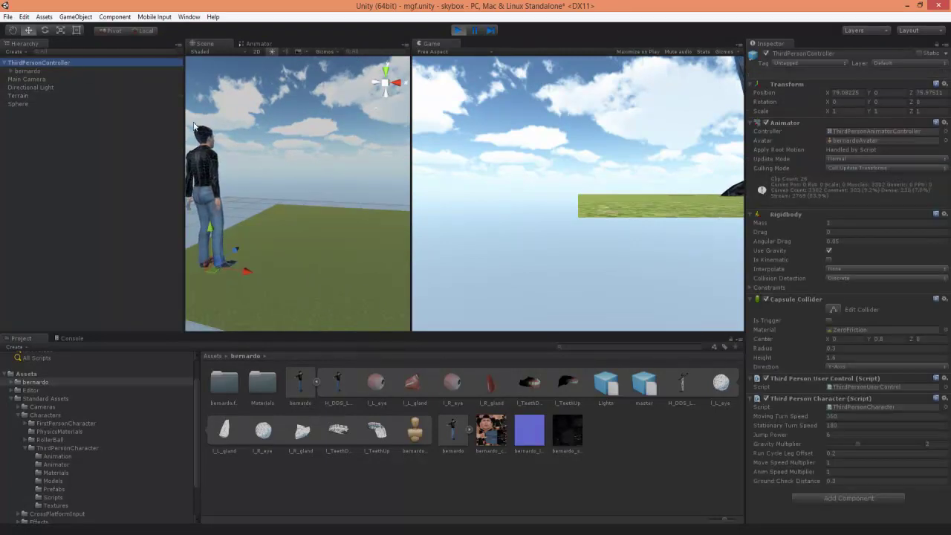
key(Down)
click(443, 186)
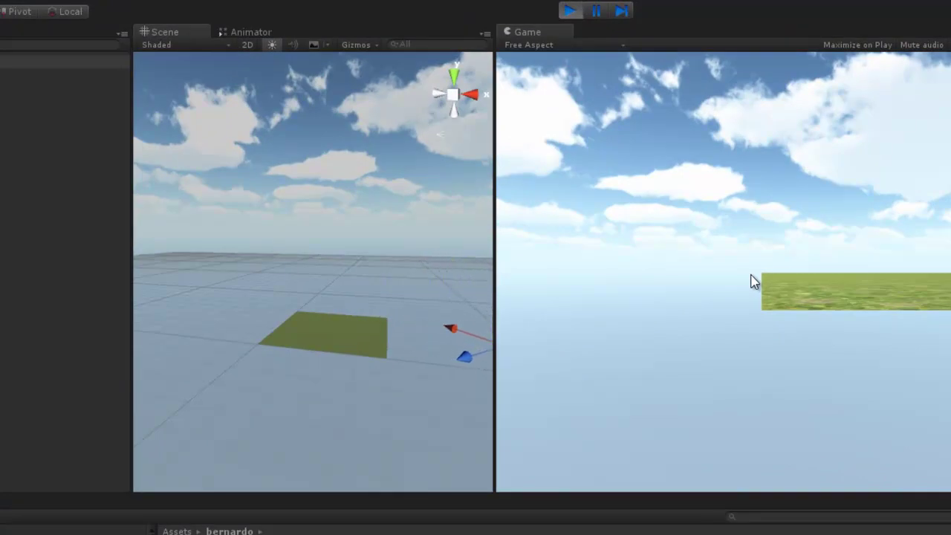
scroll(312, 252, down, 3)
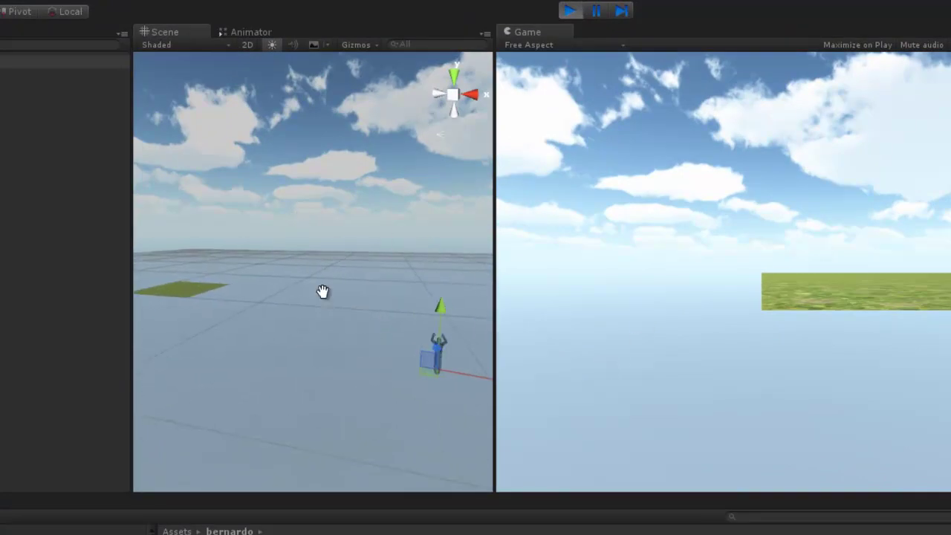
mouse_move(322, 291)
middle_down()
mouse_move(315, 279)
mouse_move(392, 367)
mouse_move(289, 329)
mouse_move(365, 346)
middle_up()
scroll(360, 336, up, 2)
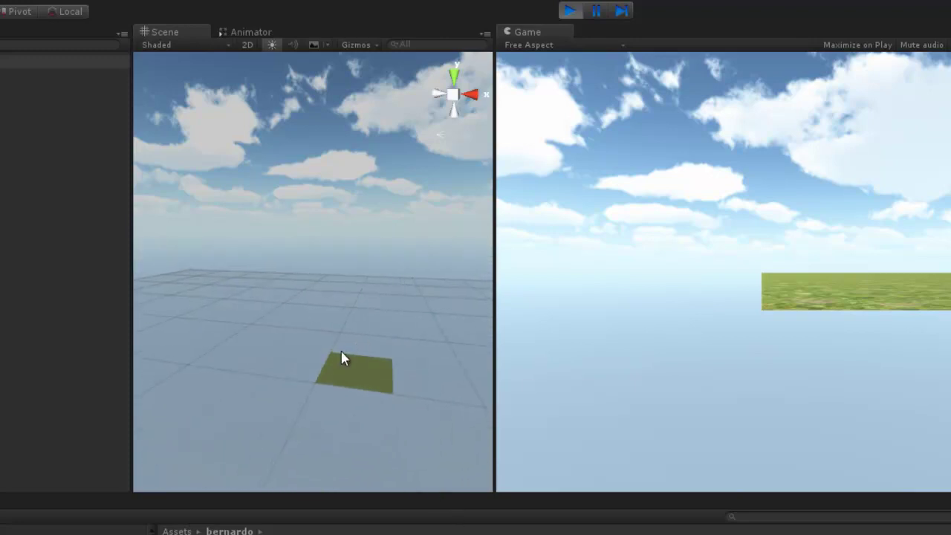
click(571, 11)
scroll(357, 344, up, 2)
mouse_move(356, 344)
middle_down()
mouse_move(364, 229)
mouse_move(280, 246)
mouse_move(333, 322)
middle_up()
scroll(356, 228, up, 2)
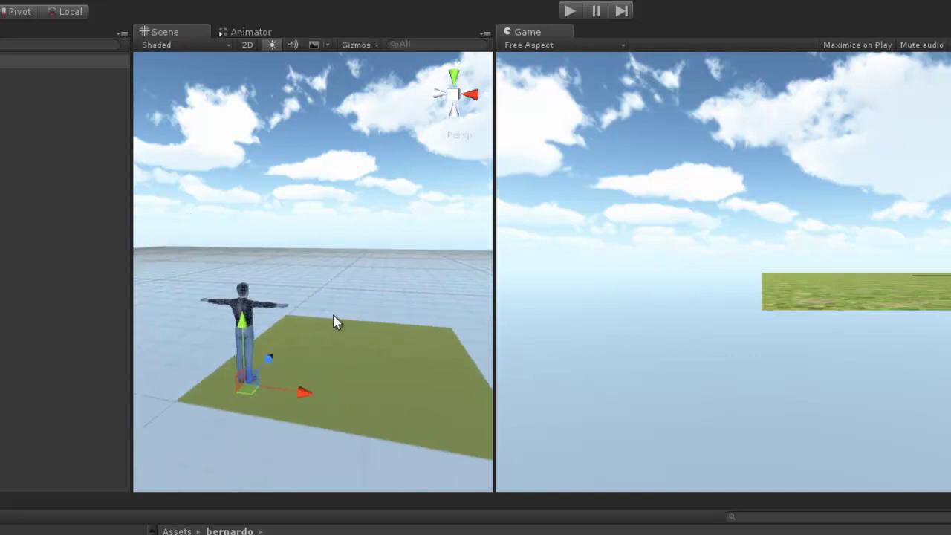
click(570, 12)
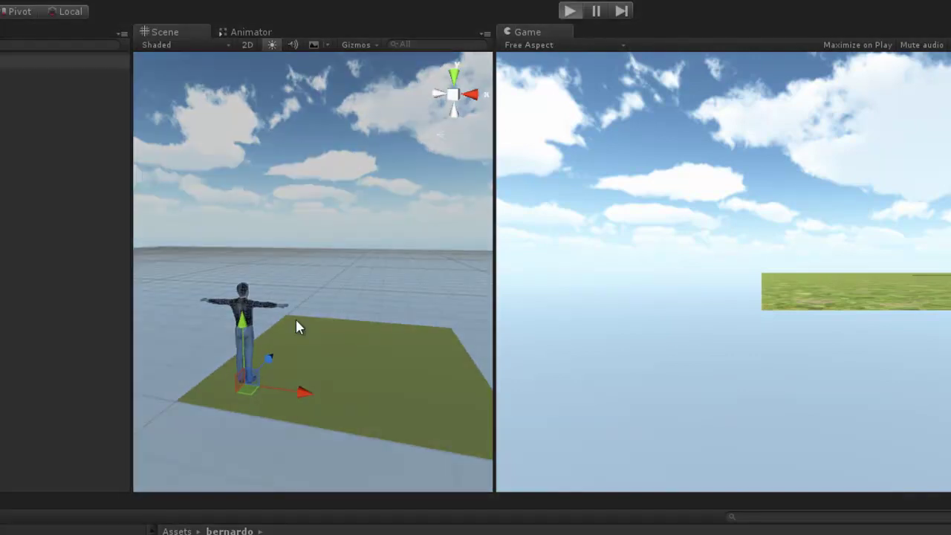